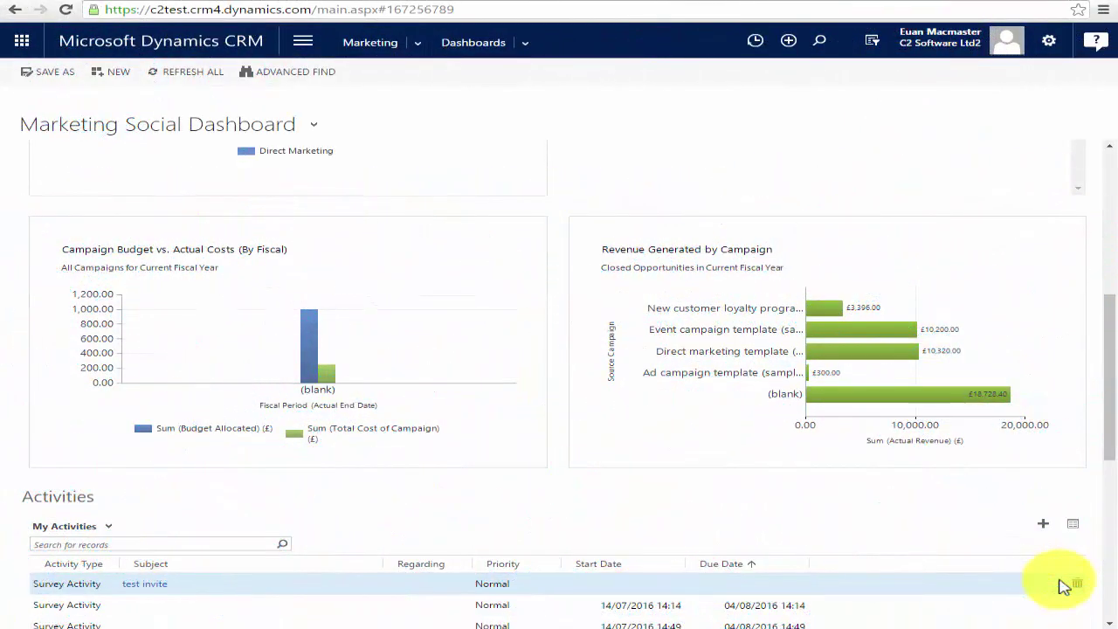
Go to Marketing > Campaigns and open the 'Co-branding with large retailer (sample)' campaign
{"action": "left_click", "coordinate": [418, 48]}
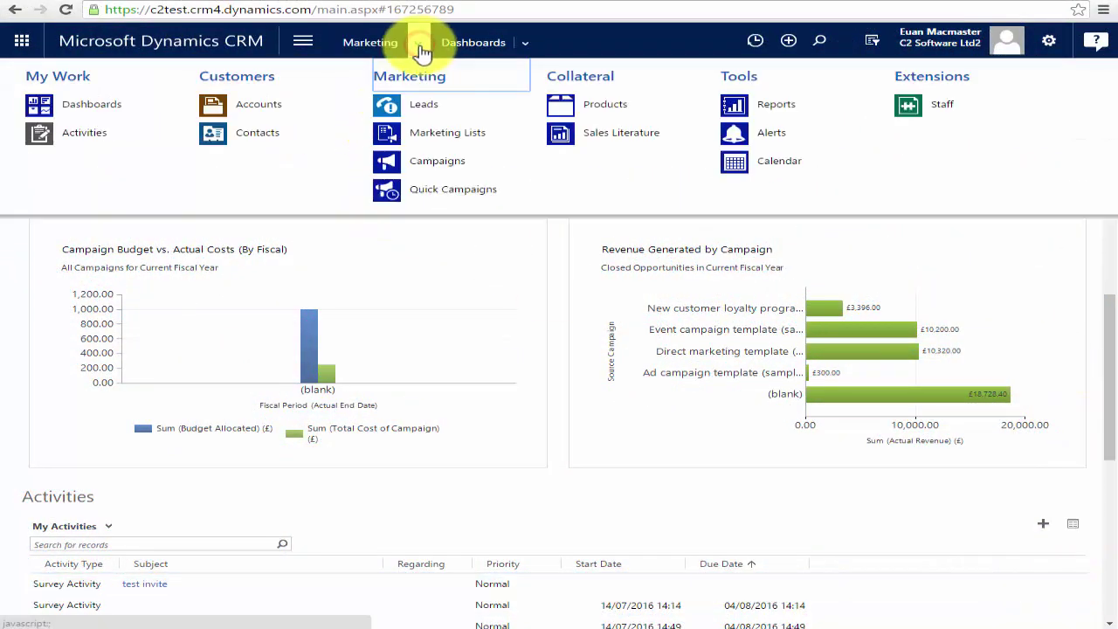
{"action": "left_click", "coordinate": [426, 164]}
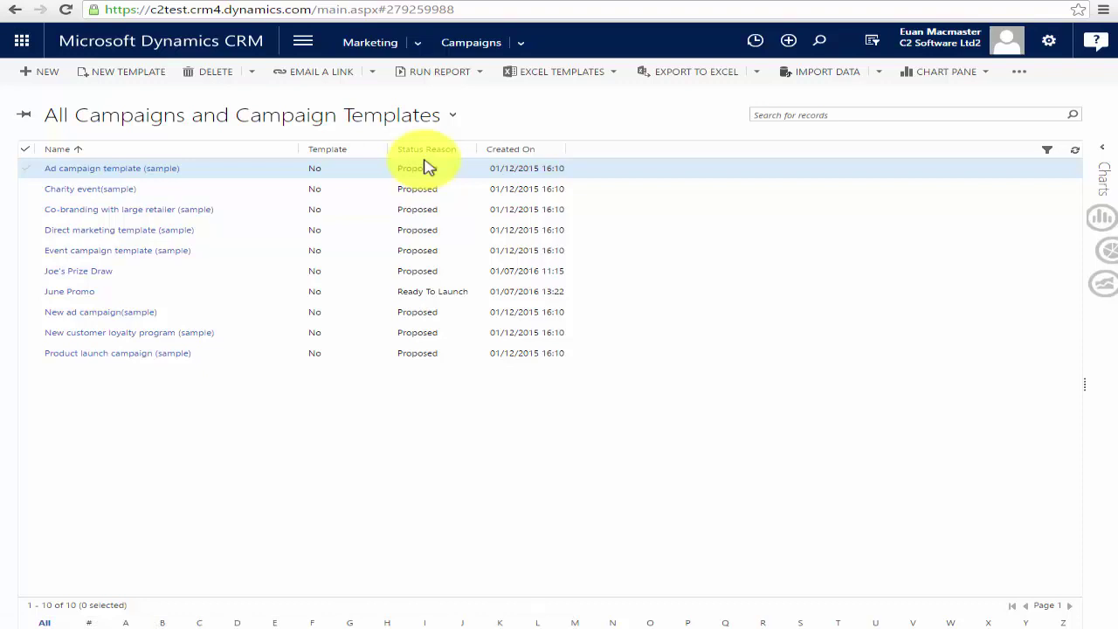
{"action": "double_click", "coordinate": [271, 218]}
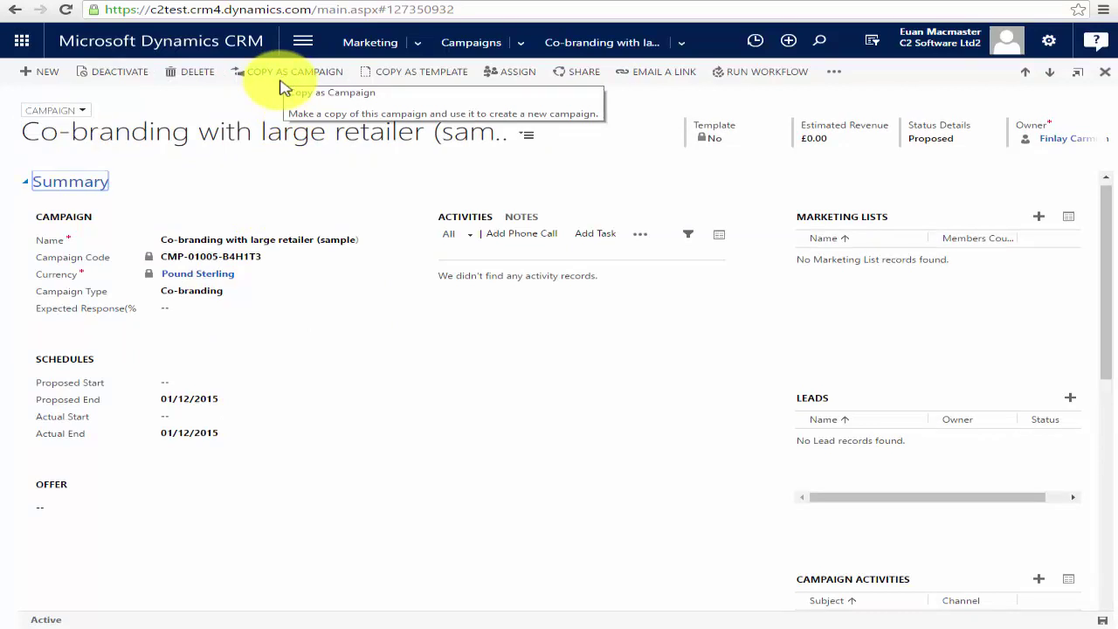
{"action": "left_click", "coordinate": [493, 54]}
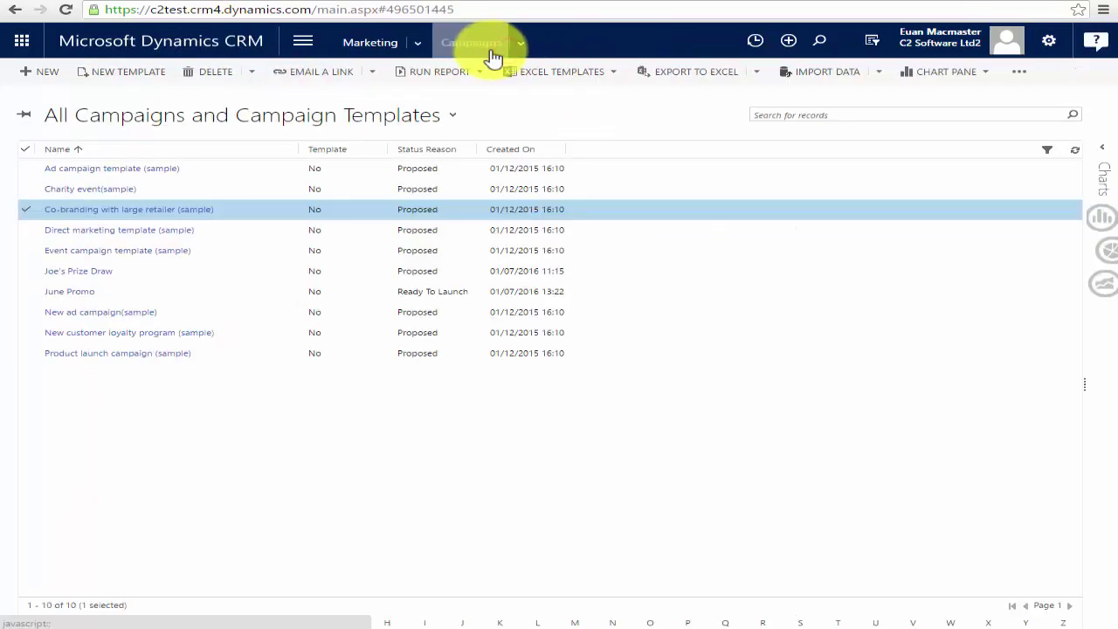
{"action": "left_click", "coordinate": [54, 75]}
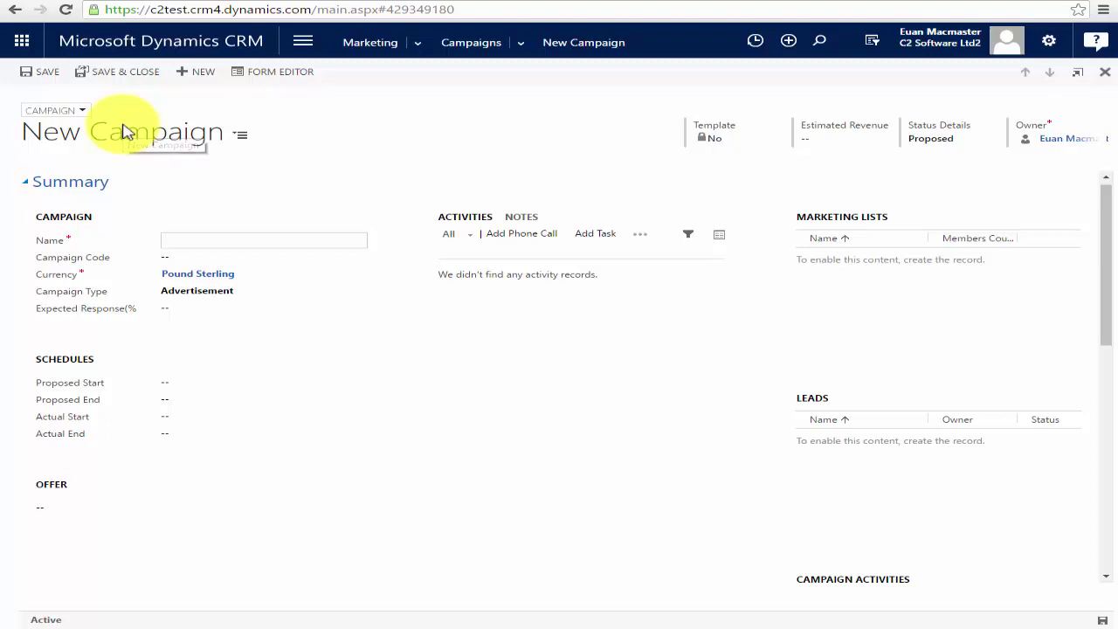
Enter 'Demo Campaign' as the name, choose Direct Marketing type and 25 expected response
{"action": "type", "text": "Demo Campaign"}
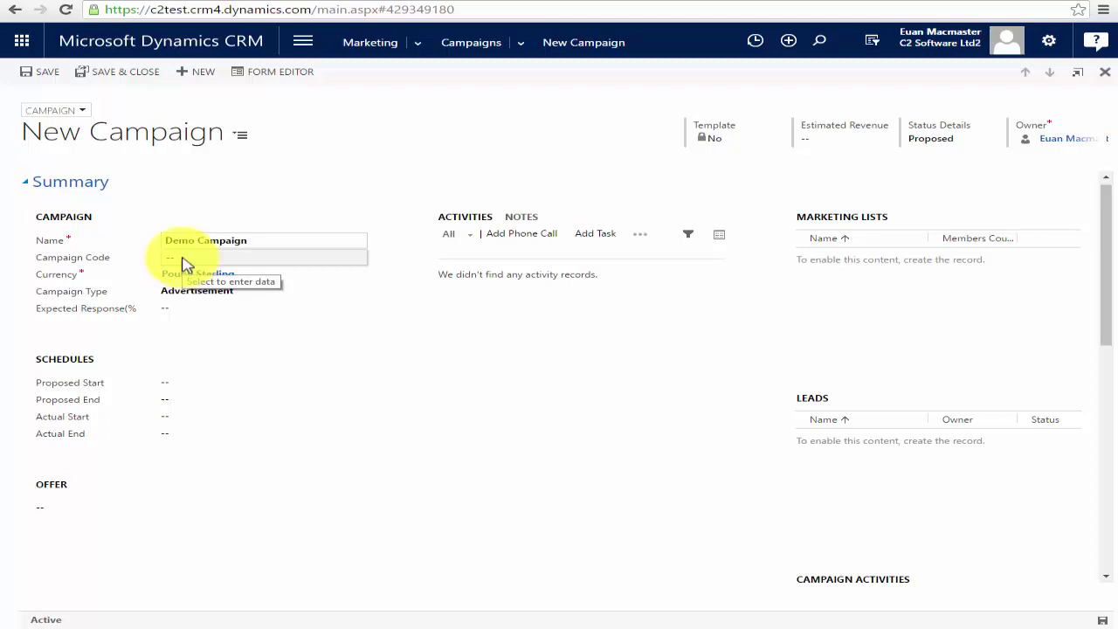
{"action": "left_click", "coordinate": [280, 294]}
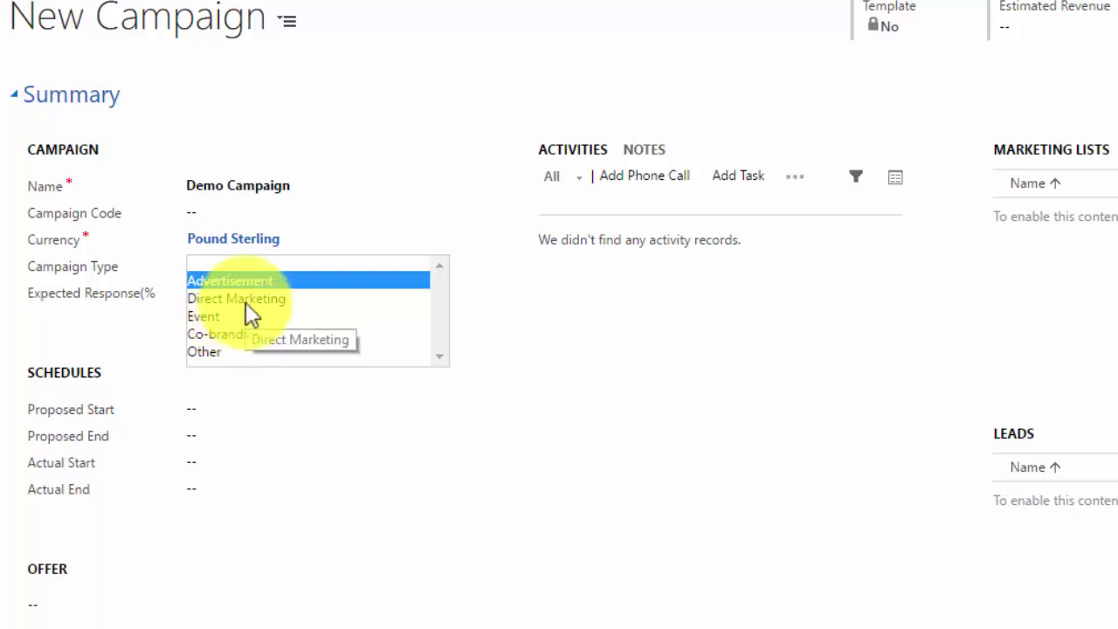
{"action": "left_click", "coordinate": [246, 300]}
{"action": "left_click", "coordinate": [243, 297]}
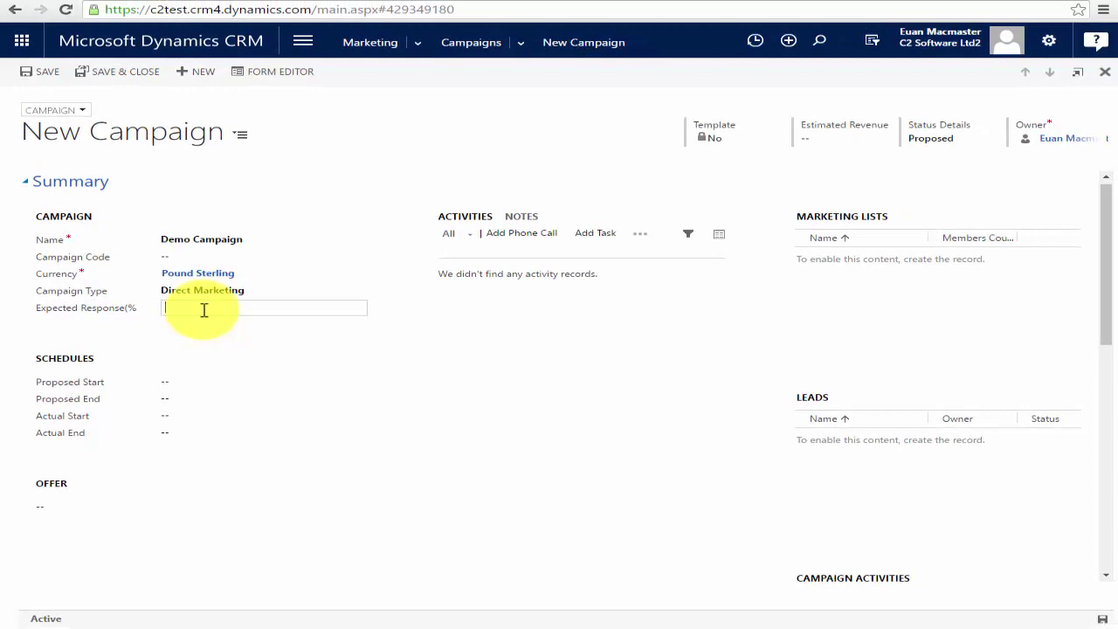
{"action": "type", "text": "25"}
{"action": "left_click", "coordinate": [194, 330]}
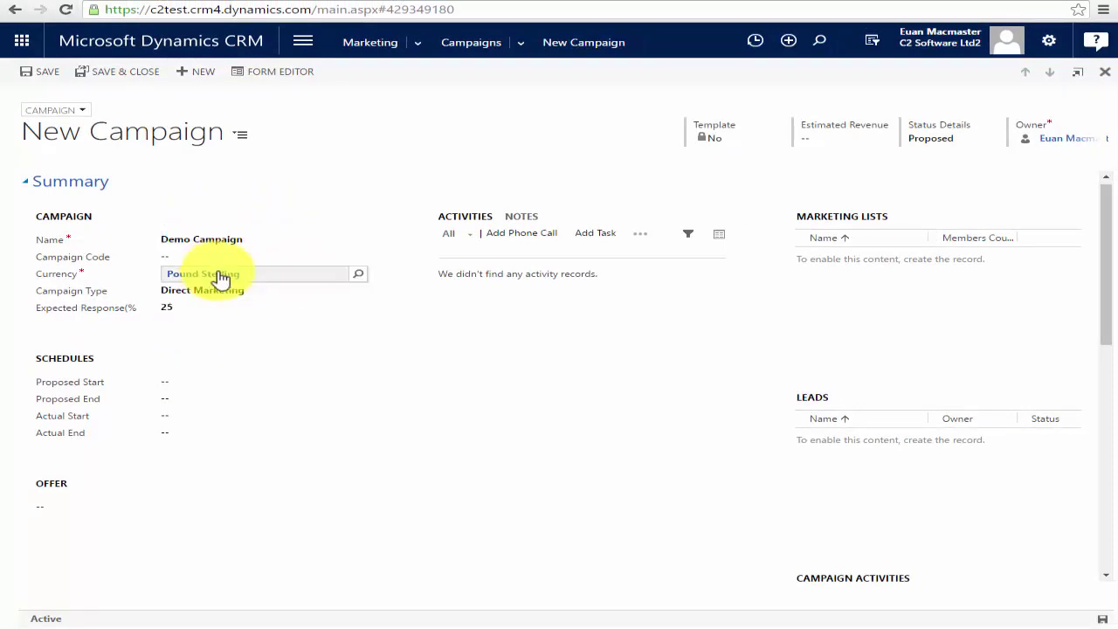
Set Proposed Start to 15/07/2016 and Proposed End to 14/08/2016
{"action": "left_click", "coordinate": [180, 384]}
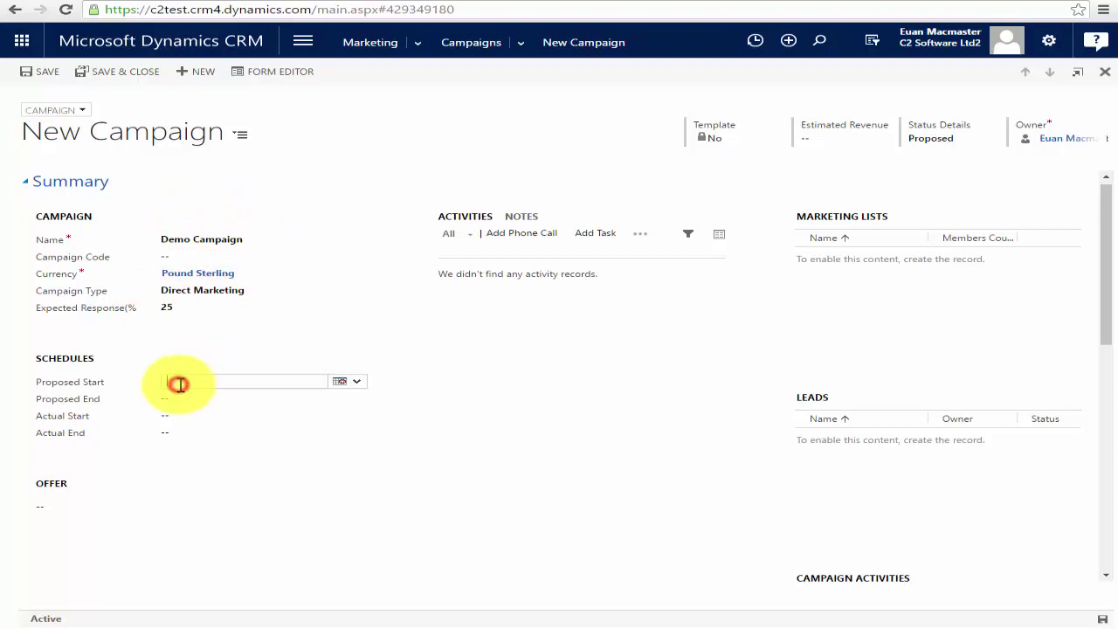
{"action": "left_click", "coordinate": [357, 382]}
{"action": "left_click", "coordinate": [427, 445]}
{"action": "left_click", "coordinate": [225, 398]}
{"action": "left_click", "coordinate": [340, 398]}
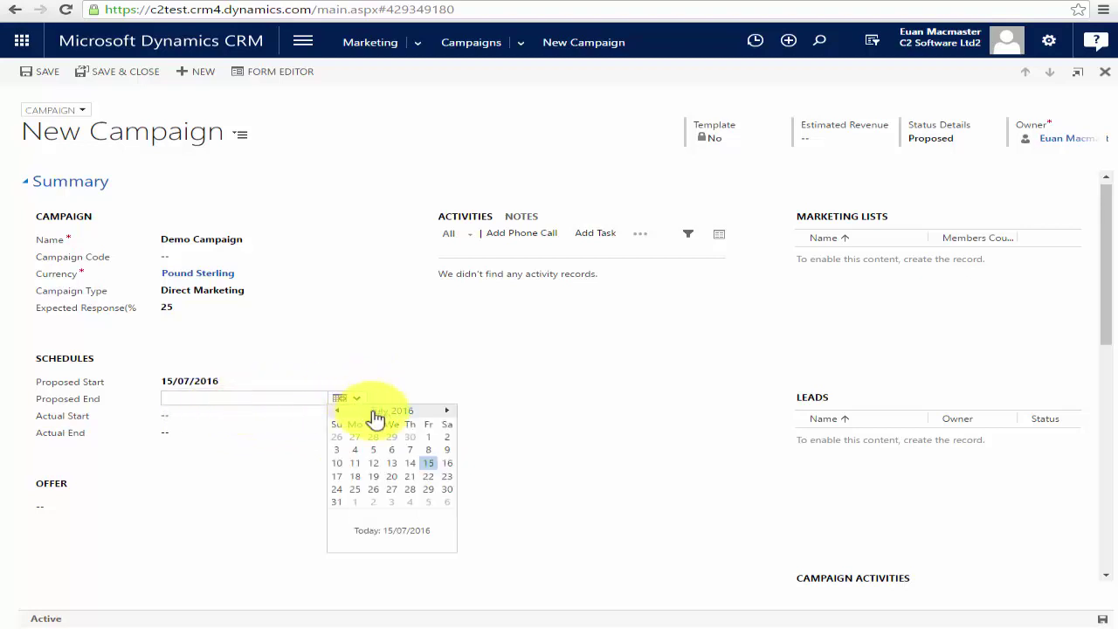
{"action": "left_click", "coordinate": [445, 412]}
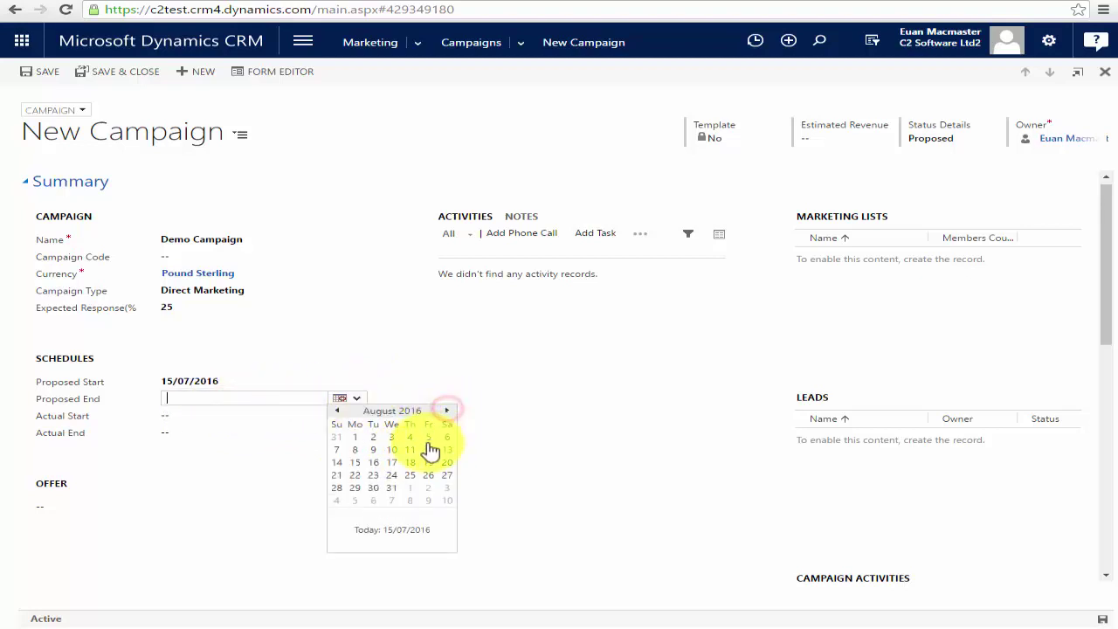
{"action": "left_click", "coordinate": [340, 462]}
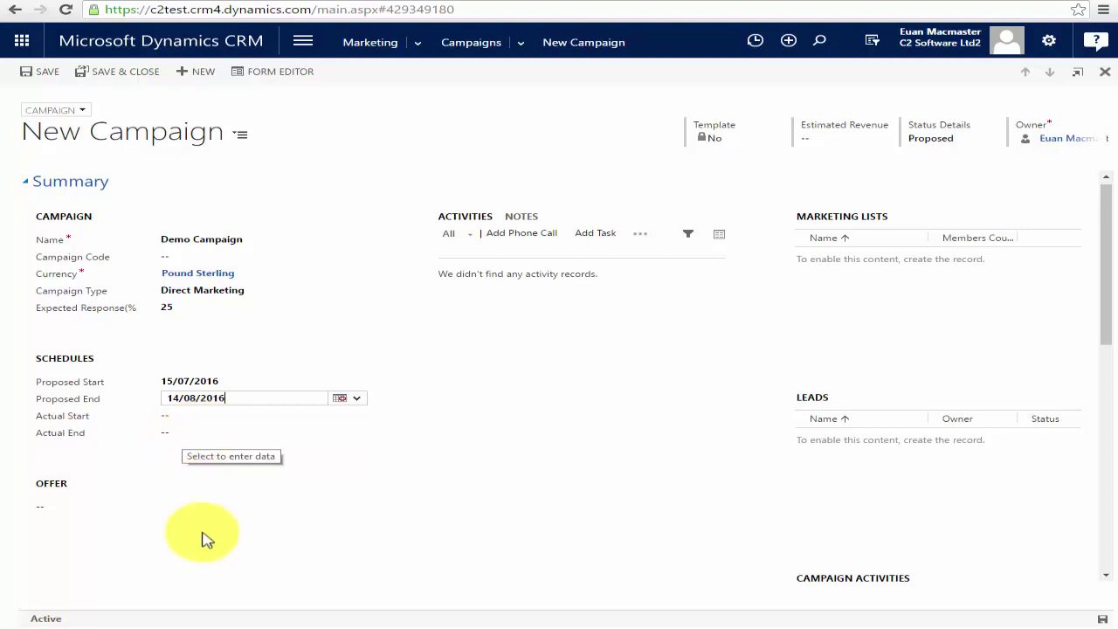
Enter the offer text 'Offer goes in here' and save the campaign
{"action": "left_click", "coordinate": [125, 535]}
{"action": "type", "text": "Offer"}
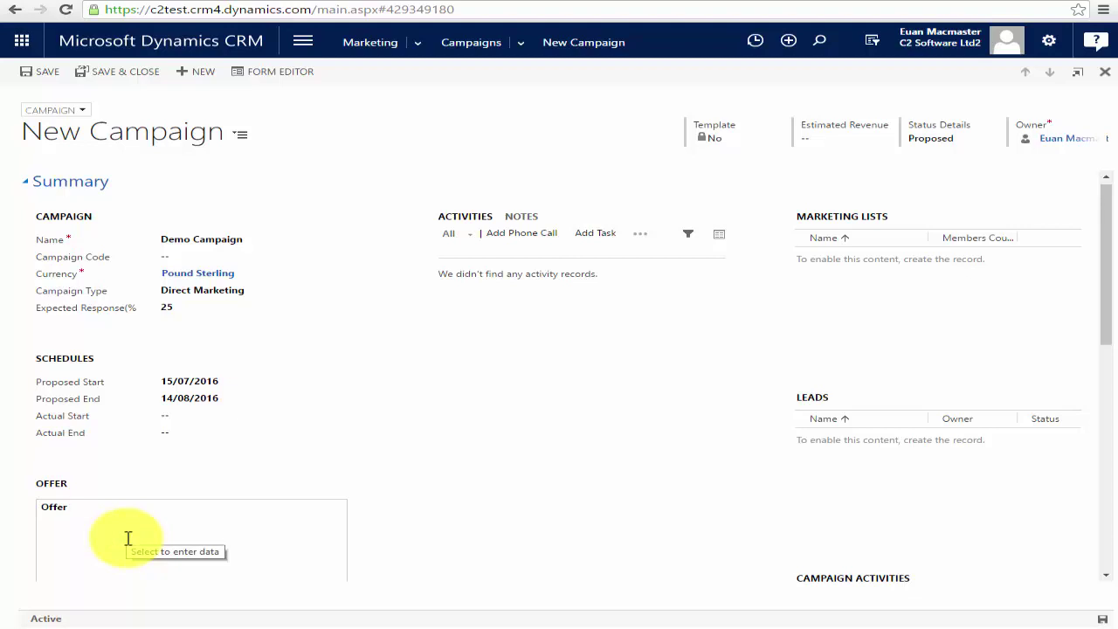
{"action": "type", "text": " goes in here"}
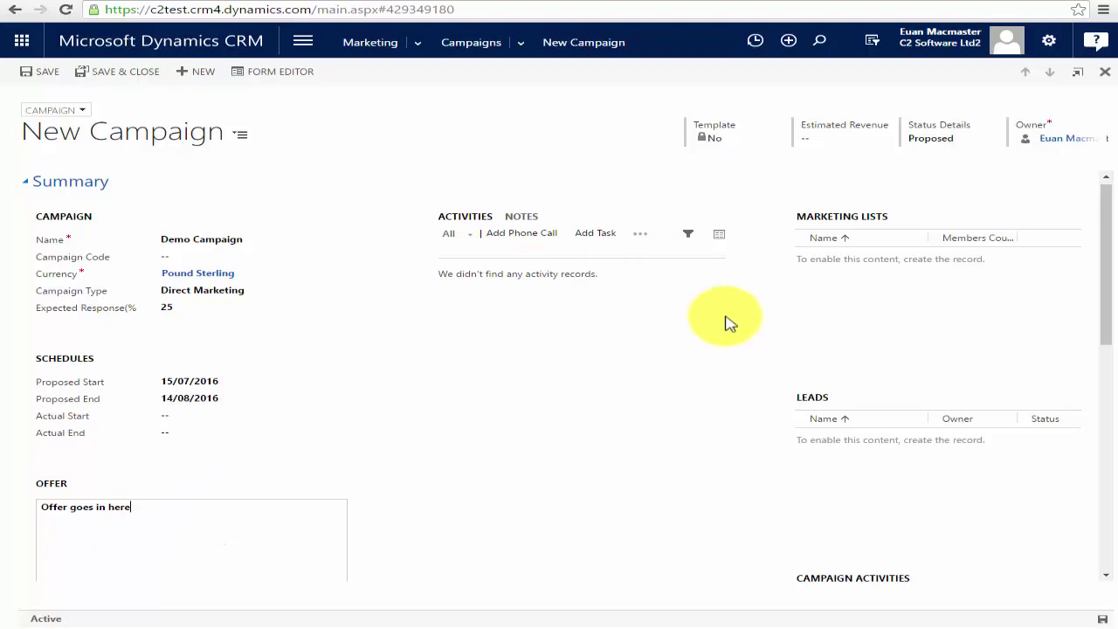
{"action": "left_click", "coordinate": [44, 75]}
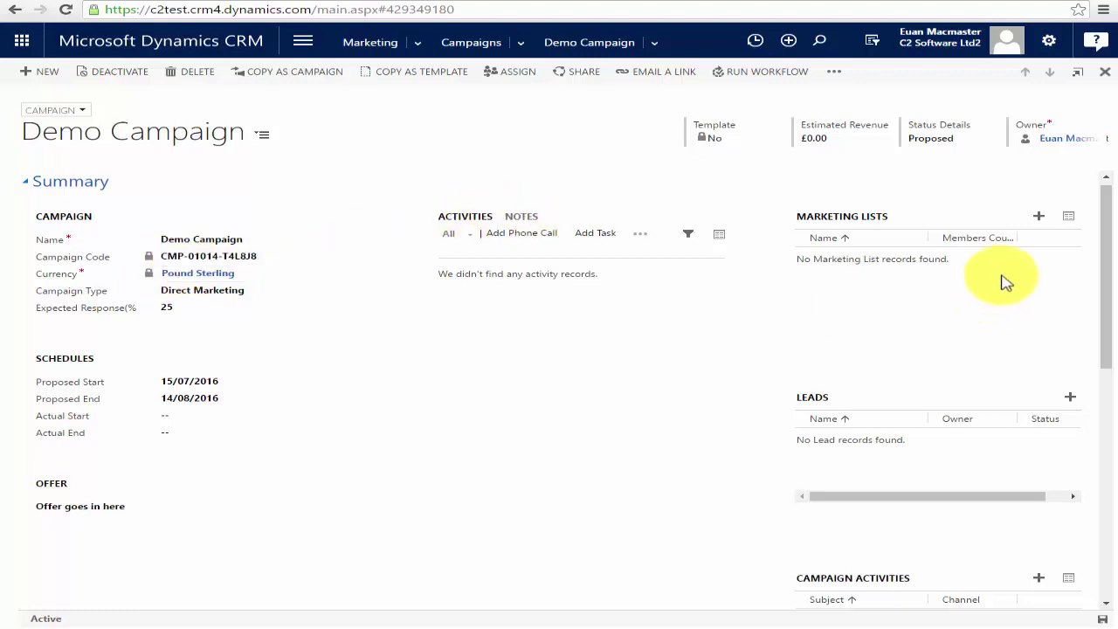
Start adding marketing lists to Demo Campaign from its Marketing Lists sub-grid
{"action": "left_click", "coordinate": [1038, 217]}
Add Marketing List Tutorial 1 and 2 to the campaign and all undistributed campaign activities
{"action": "left_click_drag", "start_coordinate": [803, 305], "coordinate": [860, 298]}
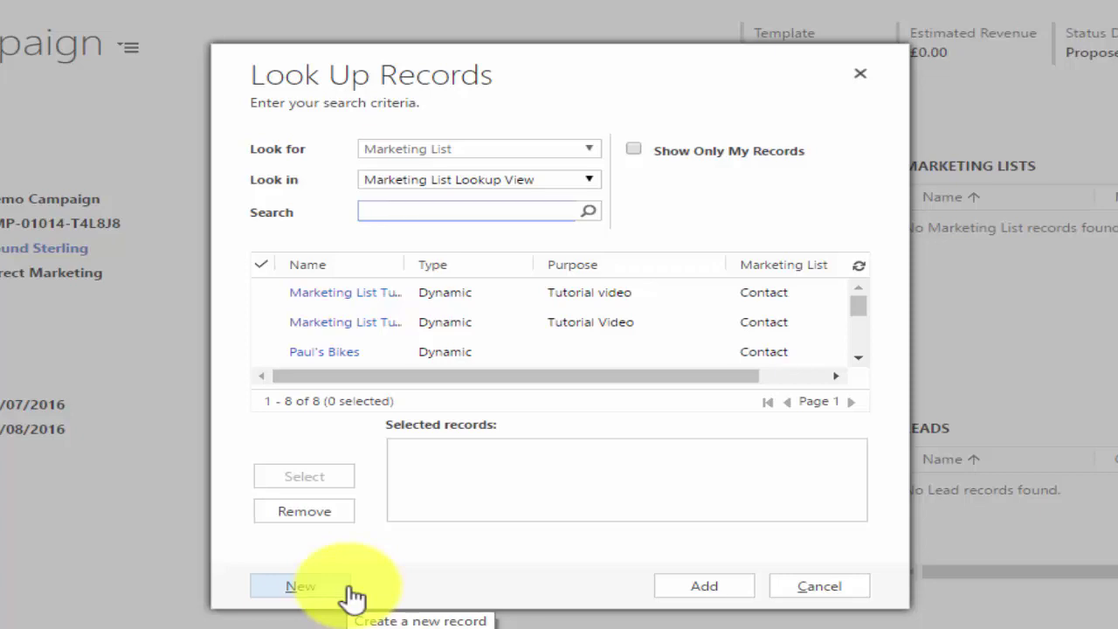
{"action": "left_click", "coordinate": [260, 292]}
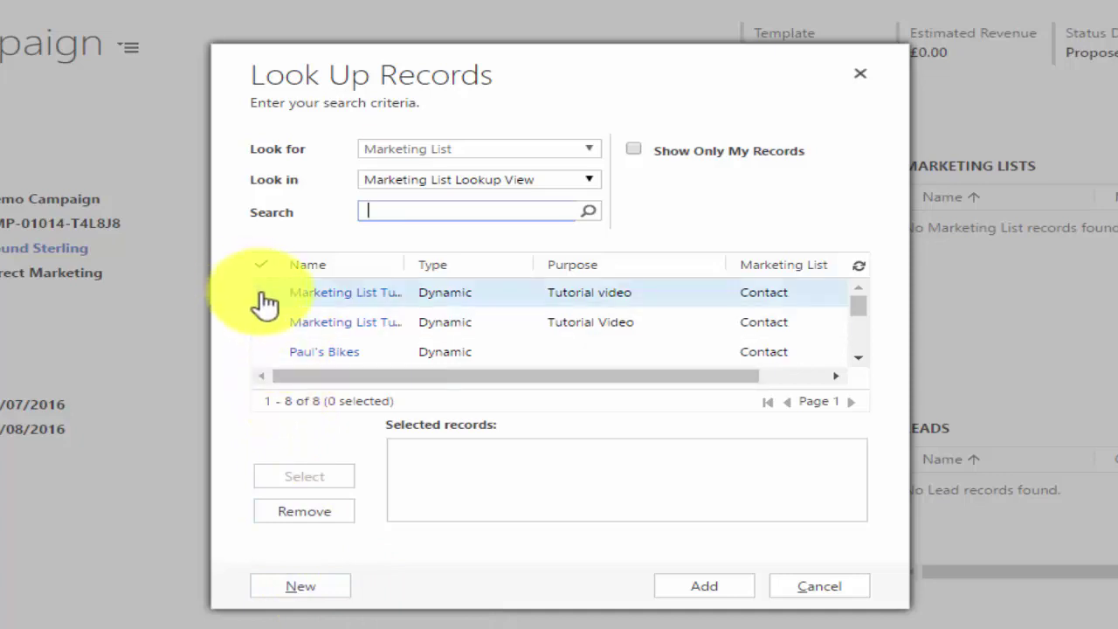
{"action": "left_click", "coordinate": [262, 321]}
{"action": "left_click", "coordinate": [312, 477]}
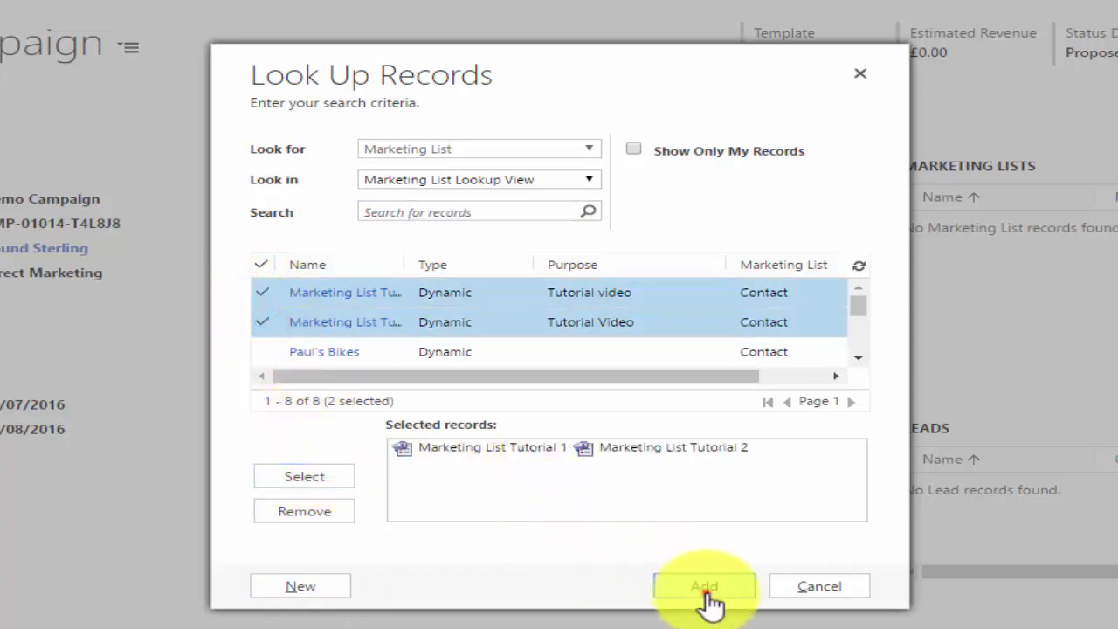
{"action": "left_click", "coordinate": [706, 592]}
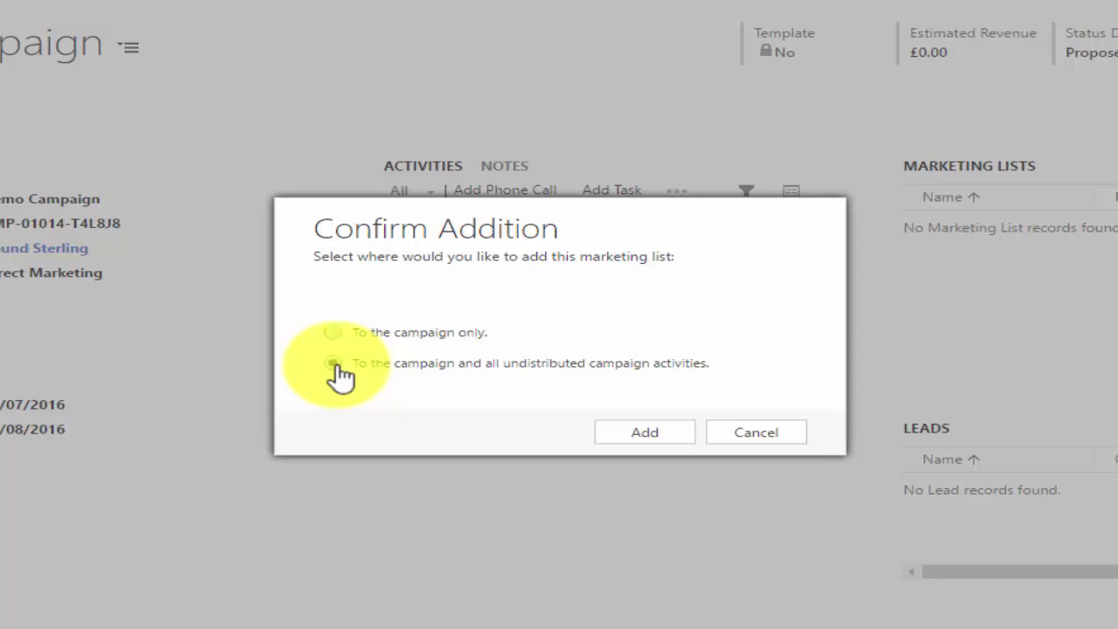
{"action": "left_click", "coordinate": [644, 432]}
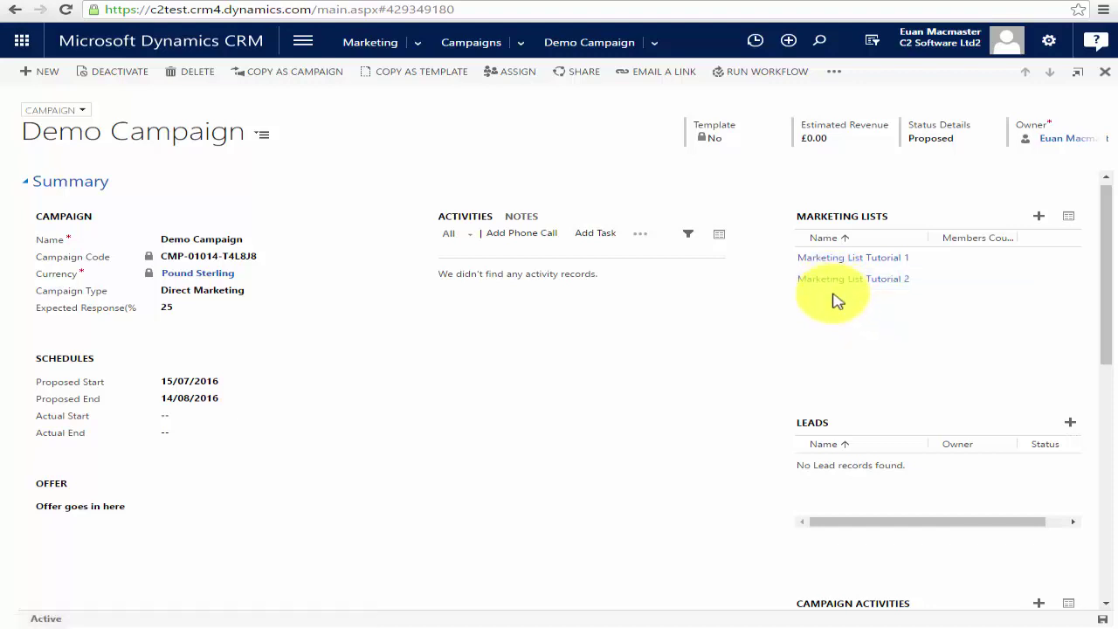
{"action": "left_click", "coordinate": [1068, 430]}
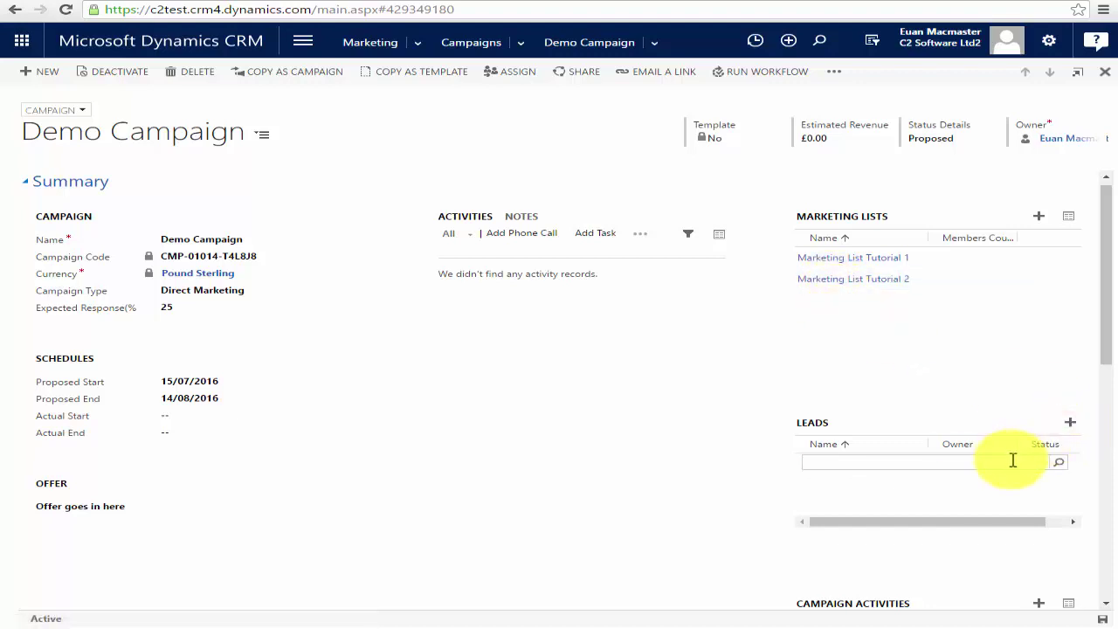
Search the lead lookup by the lead's name and link the matching open lead
{"action": "type", "text": "derek"}
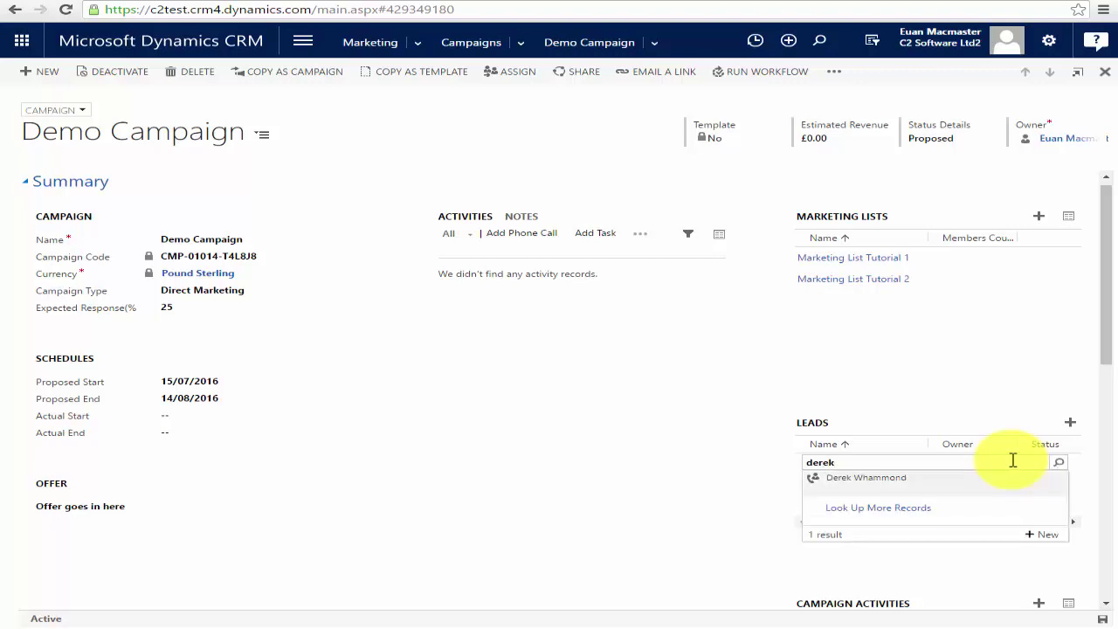
{"action": "left_click", "coordinate": [991, 481]}
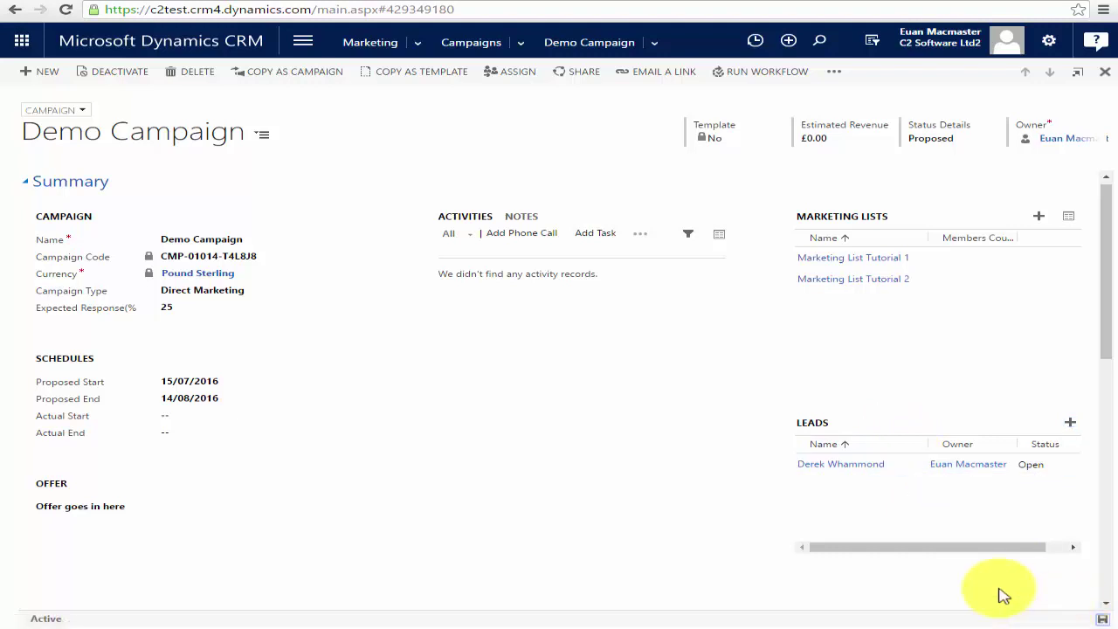
{"action": "scroll", "coordinate": [987, 587], "scroll_direction": "down", "scroll_amount": 4}
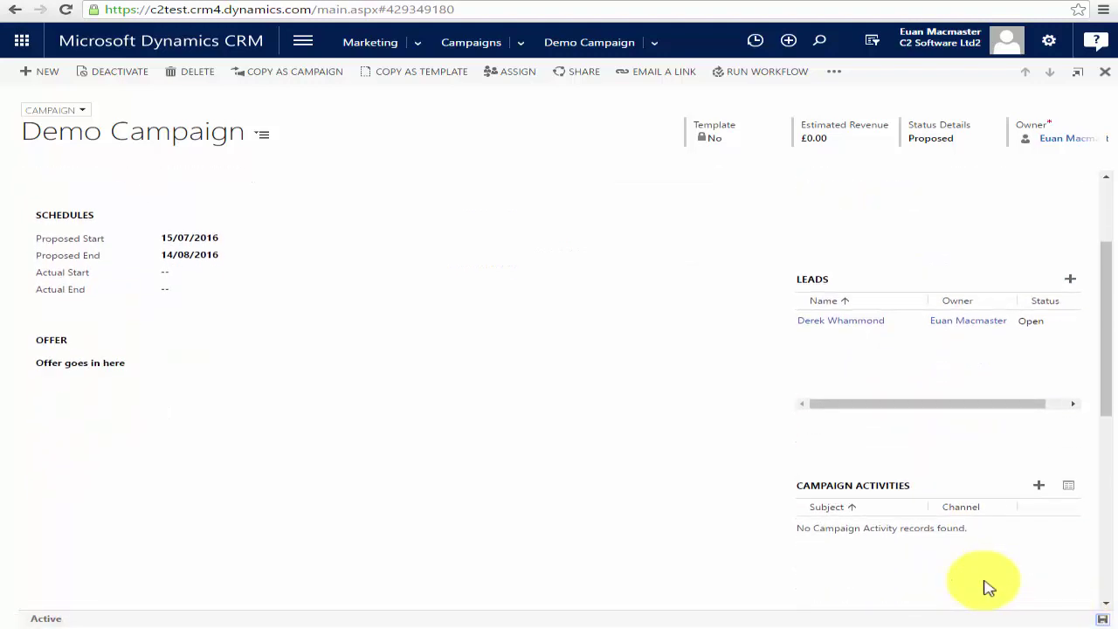
Start a new campaign activity from Demo Campaign's Campaign Activities sub-grid
{"action": "scroll", "coordinate": [986, 587], "scroll_direction": "up", "scroll_amount": 3}
{"action": "scroll", "coordinate": [987, 587], "scroll_direction": "up", "scroll_amount": 1}
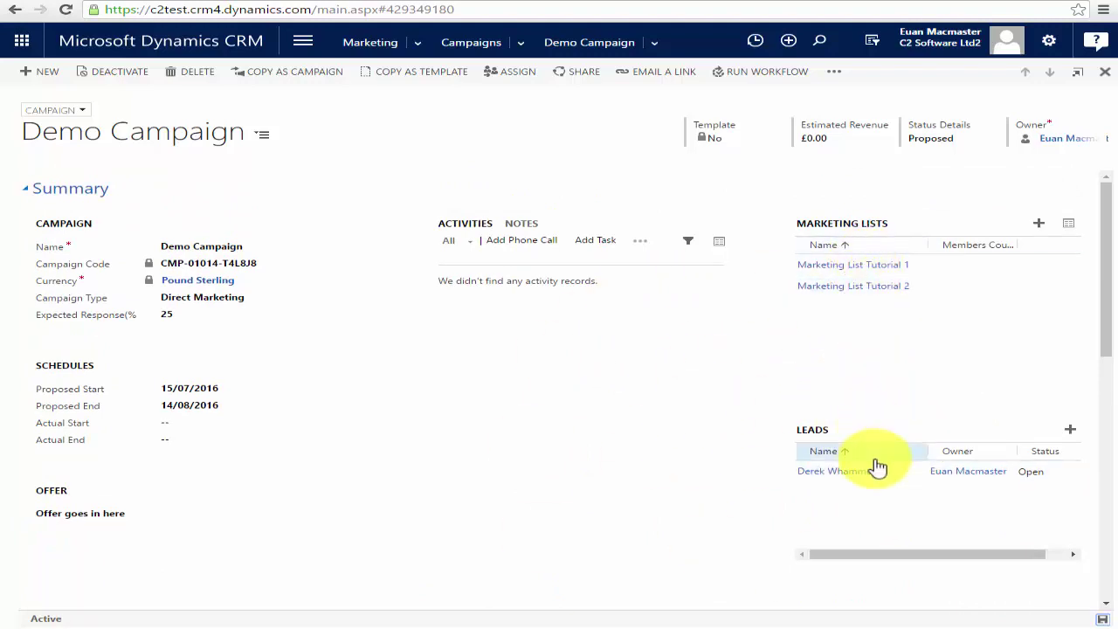
{"action": "scroll", "coordinate": [877, 465], "scroll_direction": "down", "scroll_amount": 2}
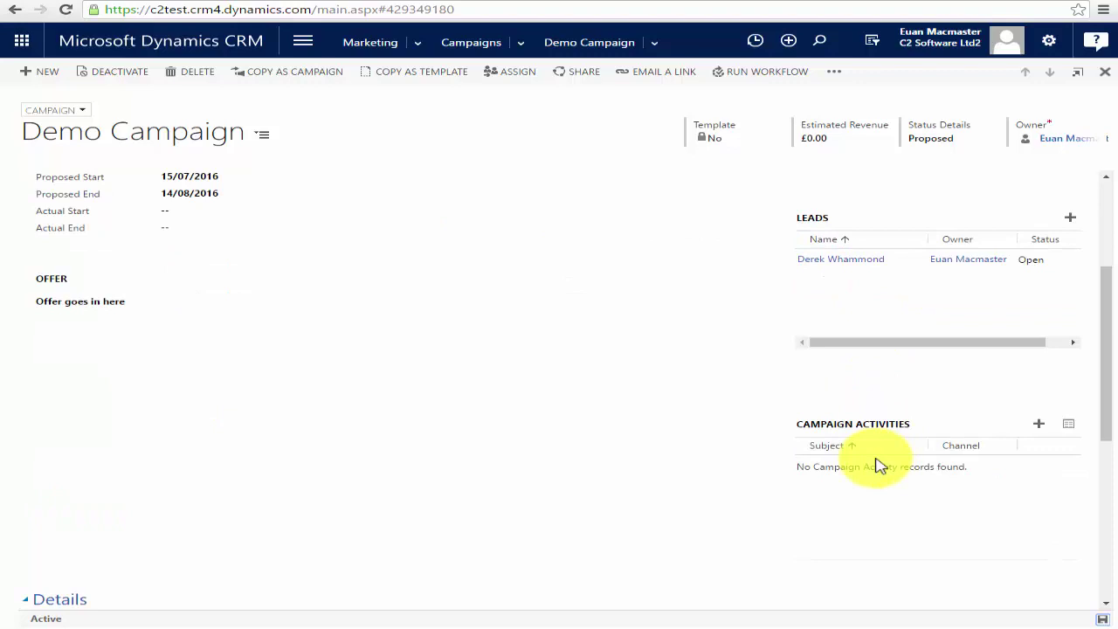
{"action": "left_click", "coordinate": [1039, 428]}
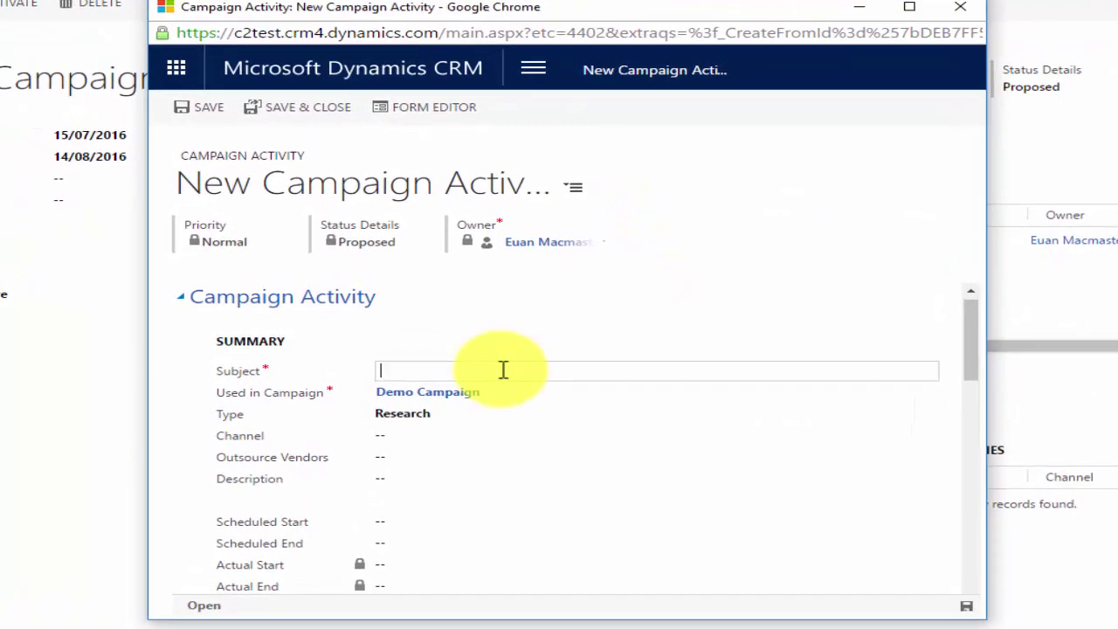
Give the activity subject 'Initial email' and type Direct Initial Contact
{"action": "left_click", "coordinate": [503, 370]}
{"action": "type", "text": "Initial email"}
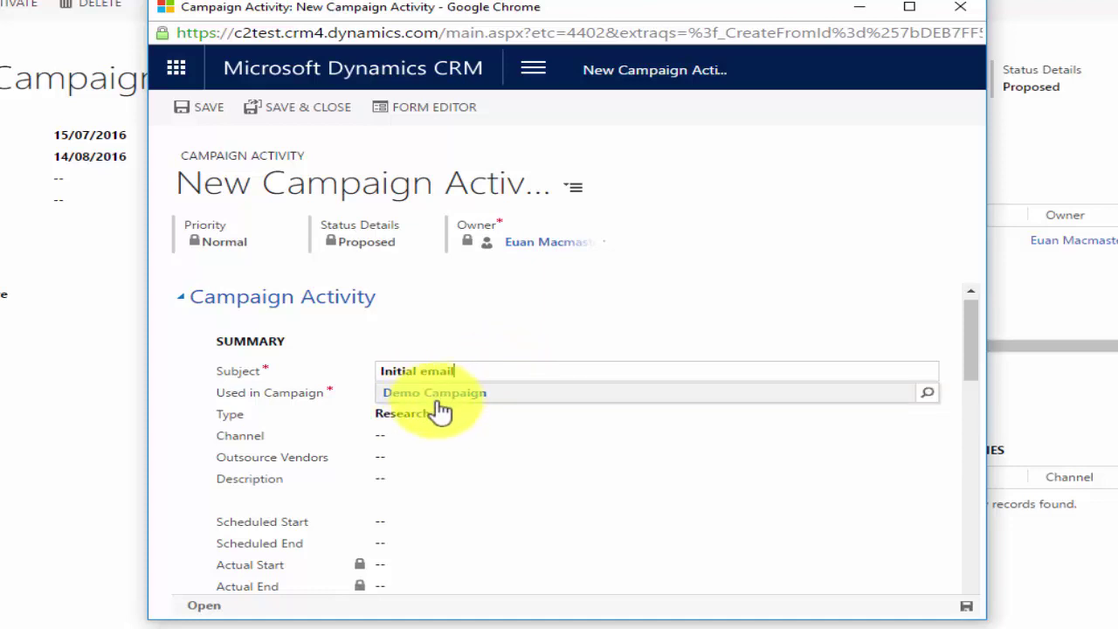
{"action": "left_click", "coordinate": [441, 416]}
{"action": "scroll", "coordinate": [445, 439], "scroll_direction": "down", "scroll_amount": 1}
{"action": "scroll", "coordinate": [444, 439], "scroll_direction": "up", "scroll_amount": 2}
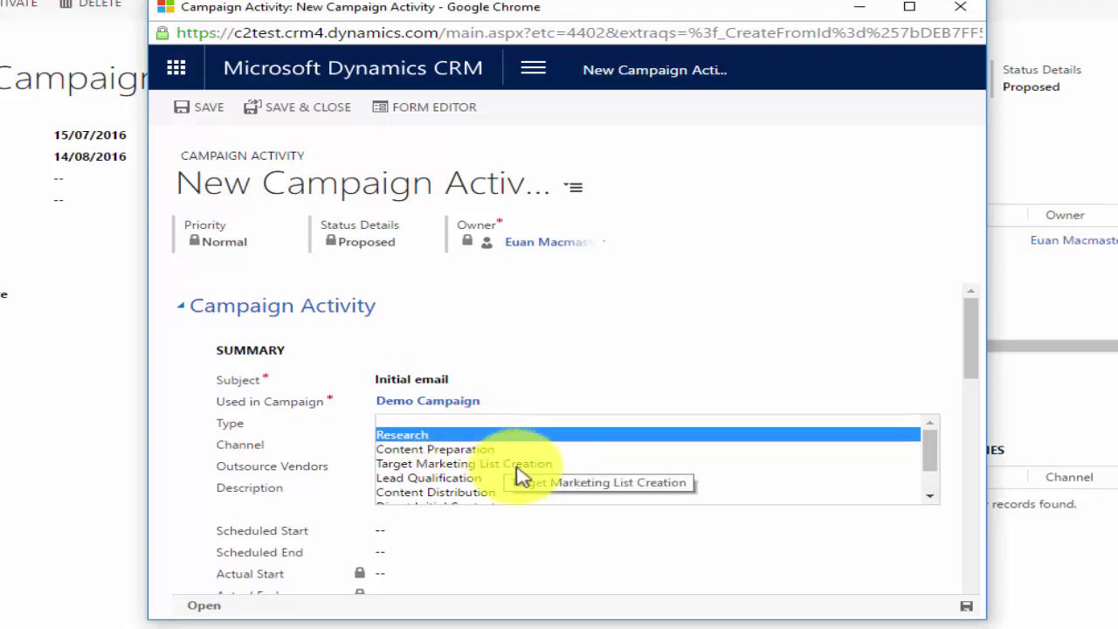
{"action": "scroll", "coordinate": [520, 476], "scroll_direction": "down", "scroll_amount": 1}
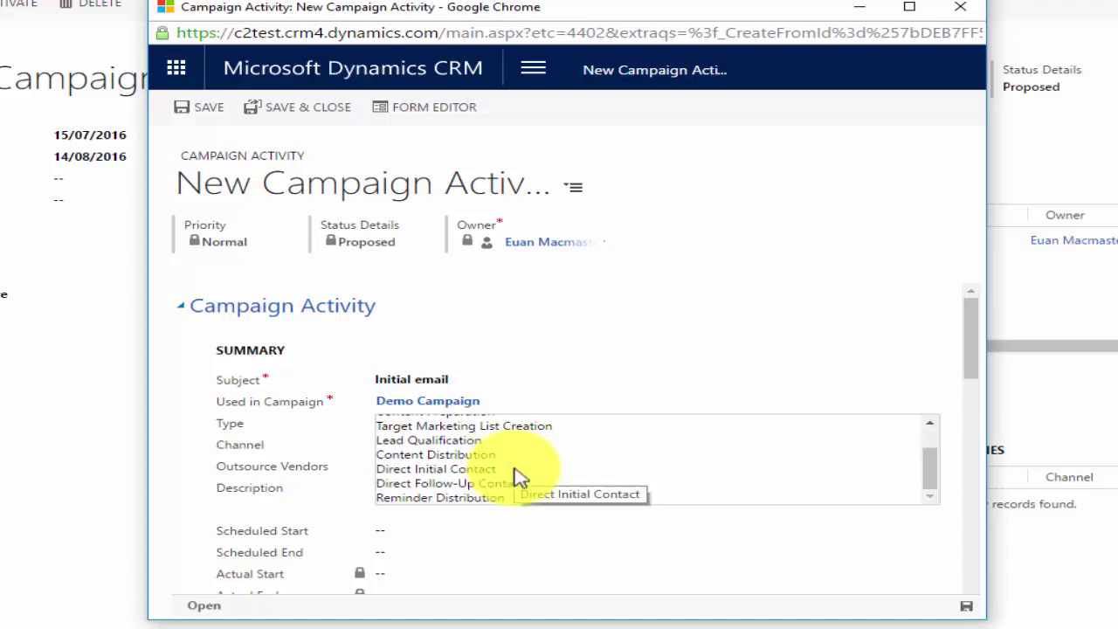
{"action": "left_click", "coordinate": [475, 476]}
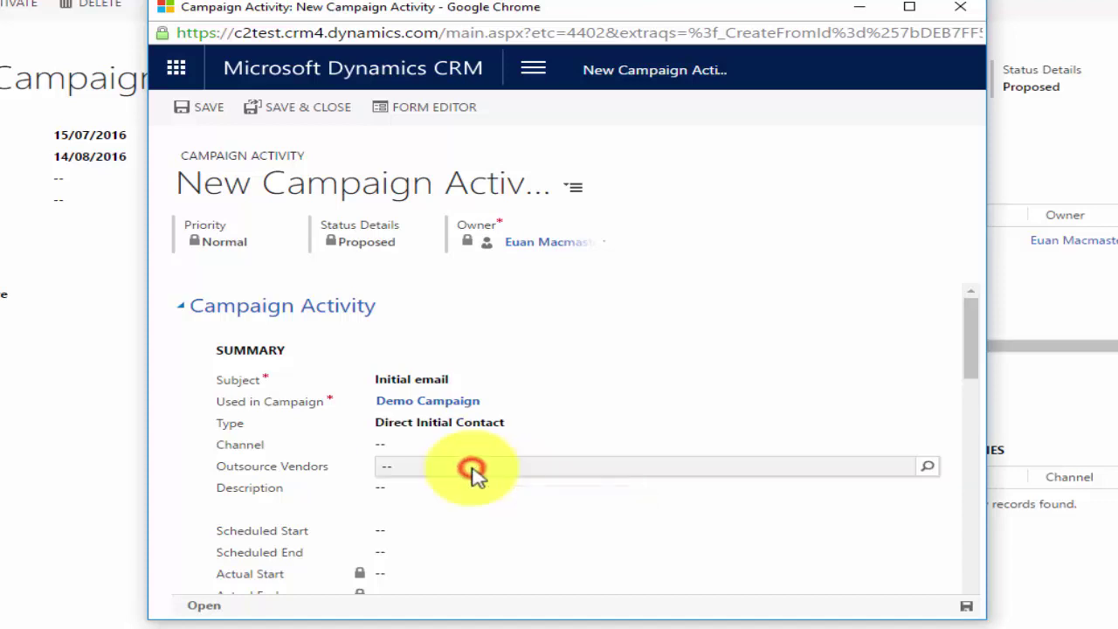
Set the activity's channel to Email
{"action": "left_click", "coordinate": [434, 450]}
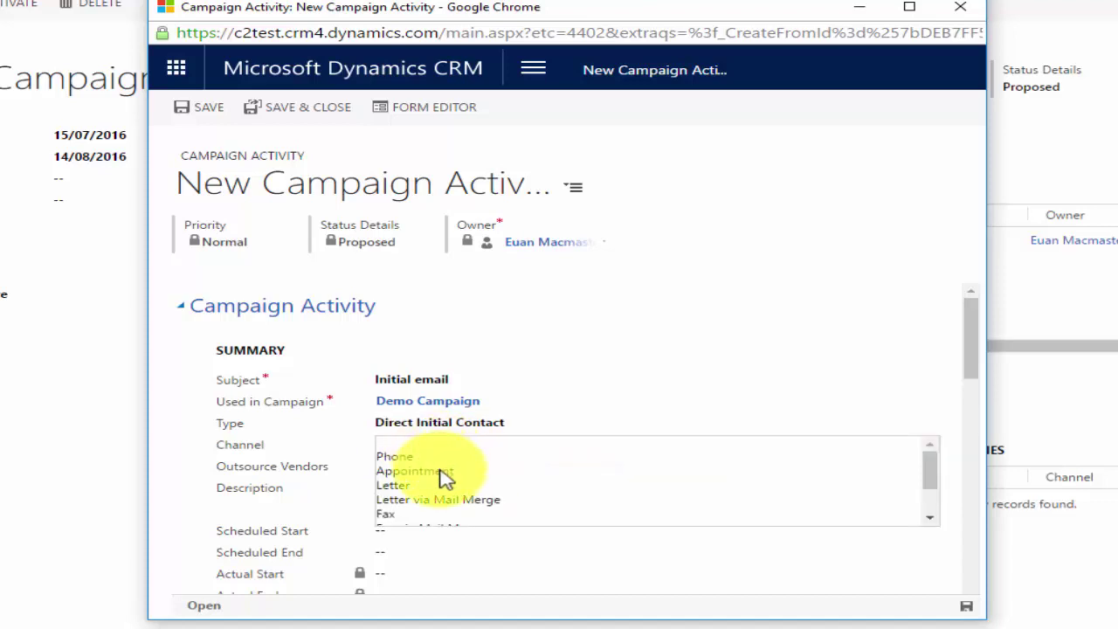
{"action": "scroll", "coordinate": [442, 477], "scroll_direction": "down", "scroll_amount": 2}
{"action": "scroll", "coordinate": [445, 478], "scroll_direction": "down", "scroll_amount": 1}
{"action": "scroll", "coordinate": [443, 477], "scroll_direction": "up", "scroll_amount": 3}
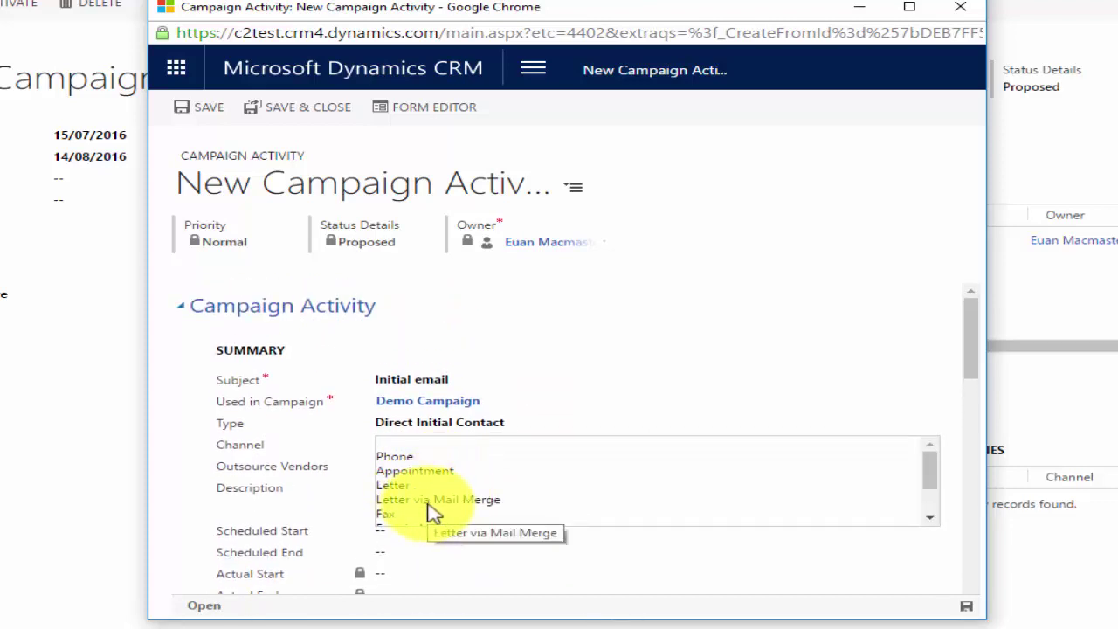
{"action": "scroll", "coordinate": [429, 510], "scroll_direction": "down", "scroll_amount": 2}
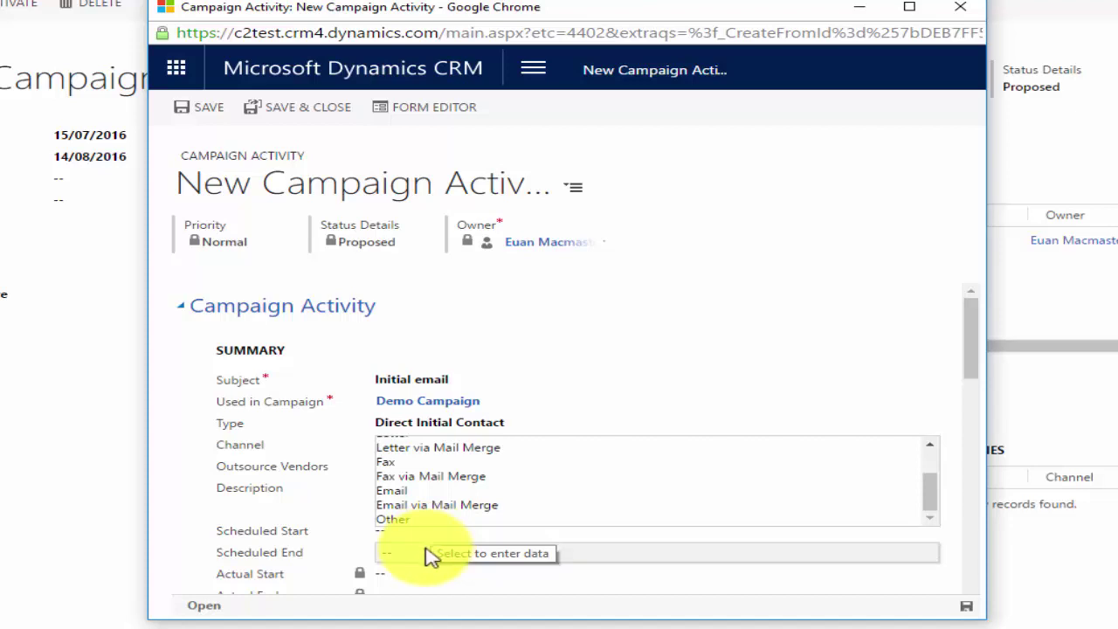
{"action": "left_click", "coordinate": [431, 491]}
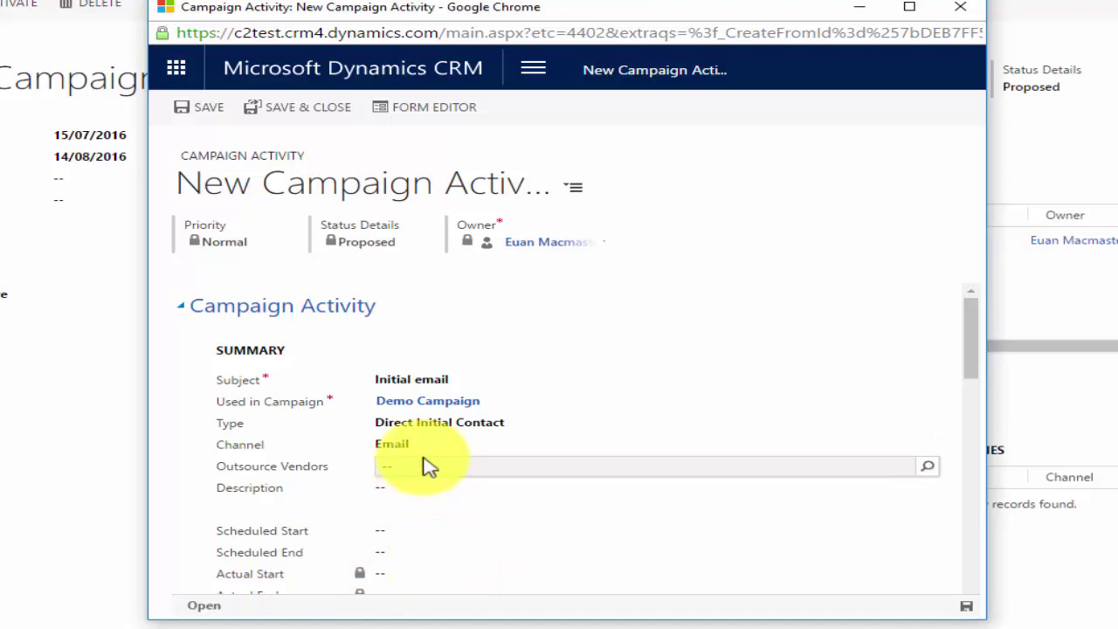
Enter 15/07/2016 as the Scheduled Start of Initial email
{"action": "left_click", "coordinate": [402, 532]}
{"action": "left_click", "coordinate": [402, 554]}
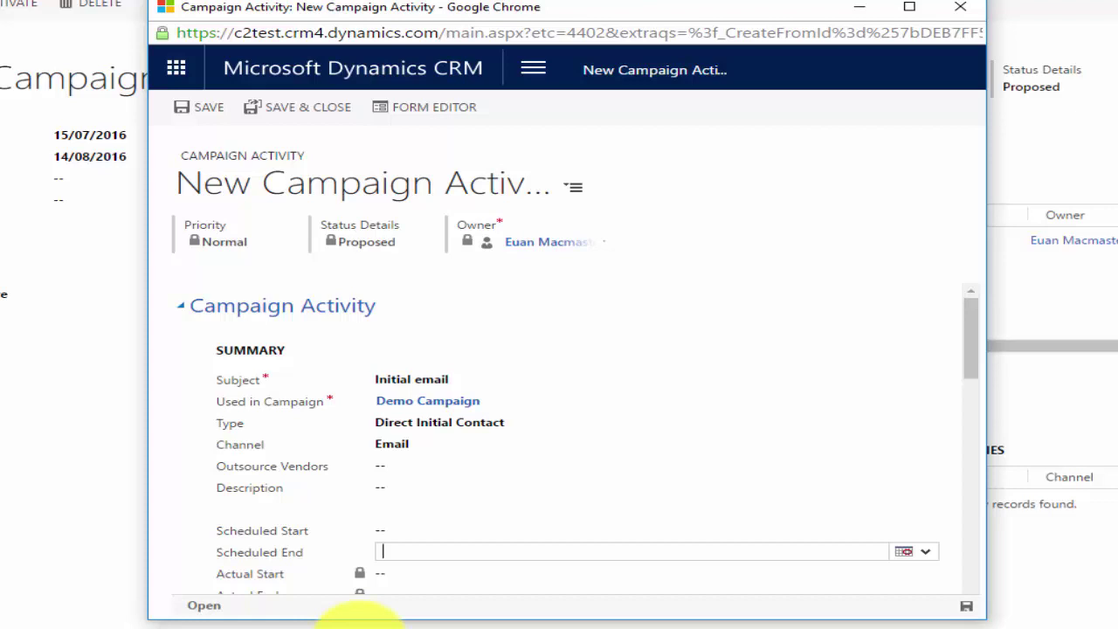
{"action": "left_click", "coordinate": [392, 533]}
{"action": "type", "text": "15/07/16"}
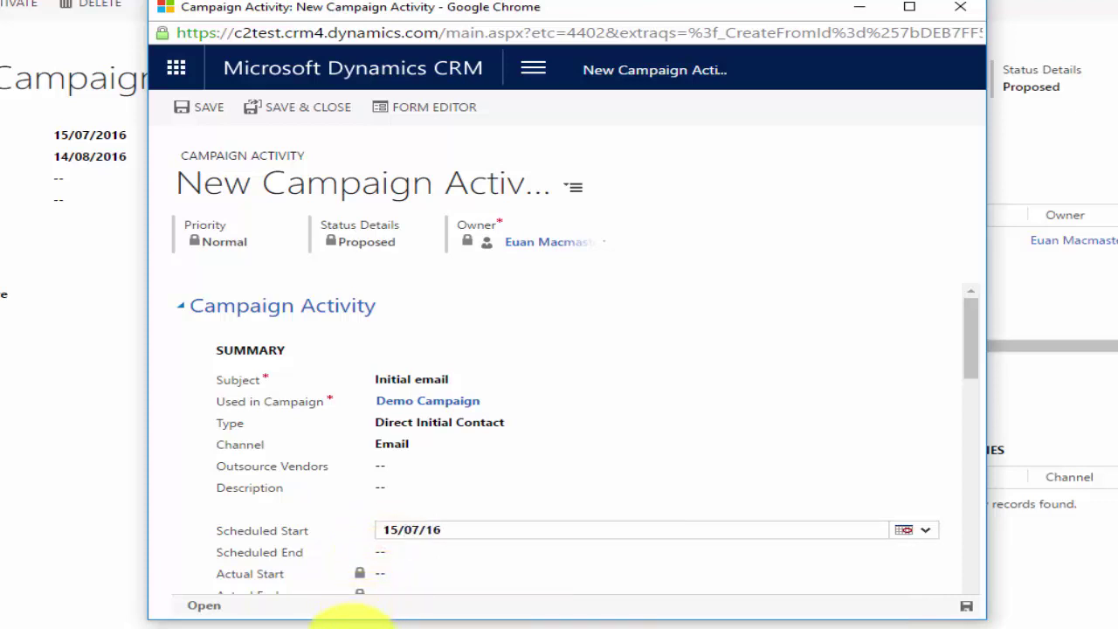
{"action": "key", "text": "Tab"}
Set Scheduled End to 22/07/2016, then save and close the activity
{"action": "type", "text": "33"}
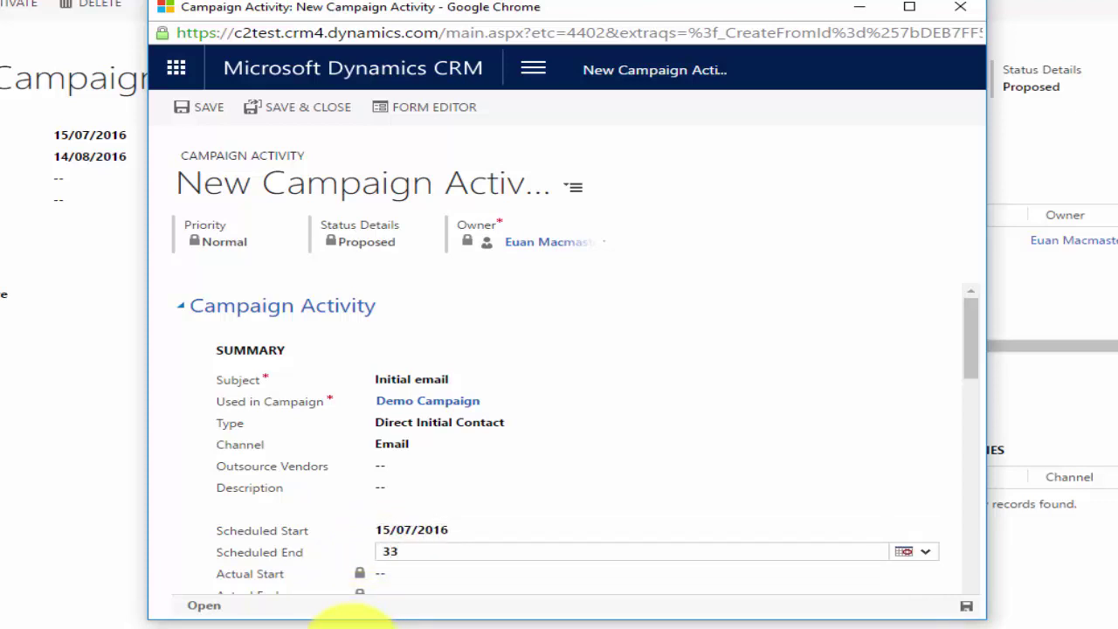
{"action": "key", "text": "BackSpace"}
{"action": "key", "text": "BackSpace"}
{"action": "type", "text": "22/07/16"}
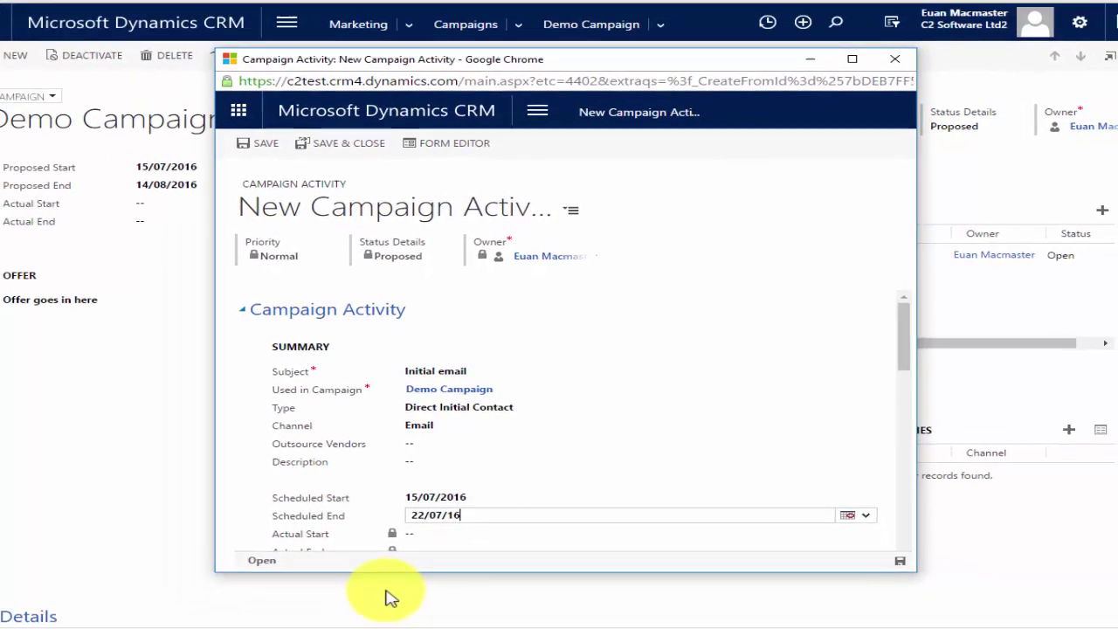
{"action": "key", "text": "Tab"}
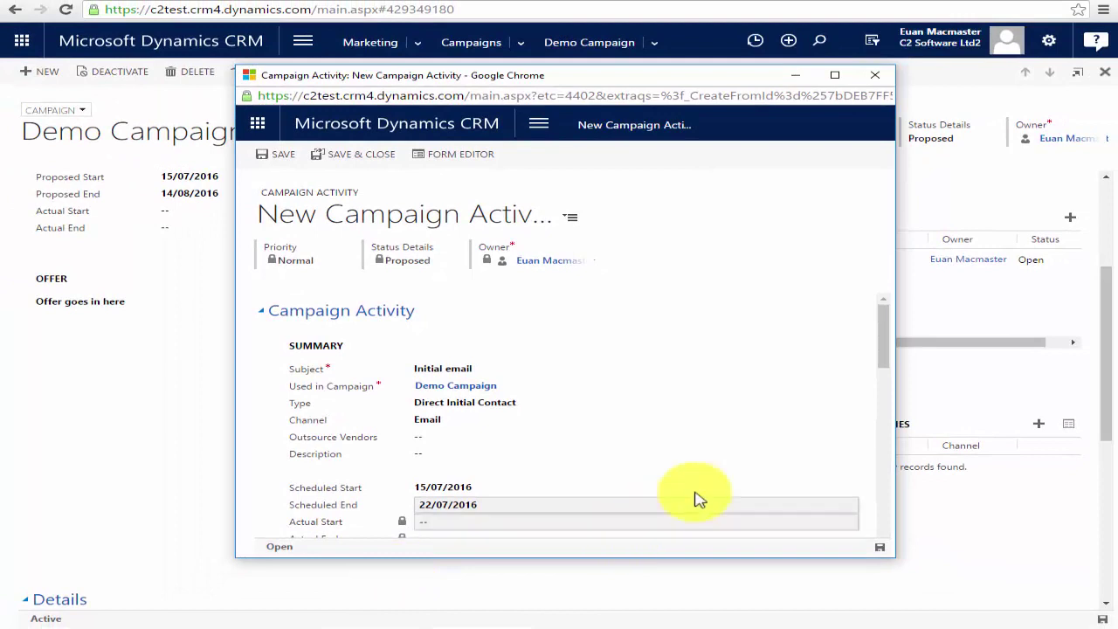
{"action": "left_click", "coordinate": [880, 548]}
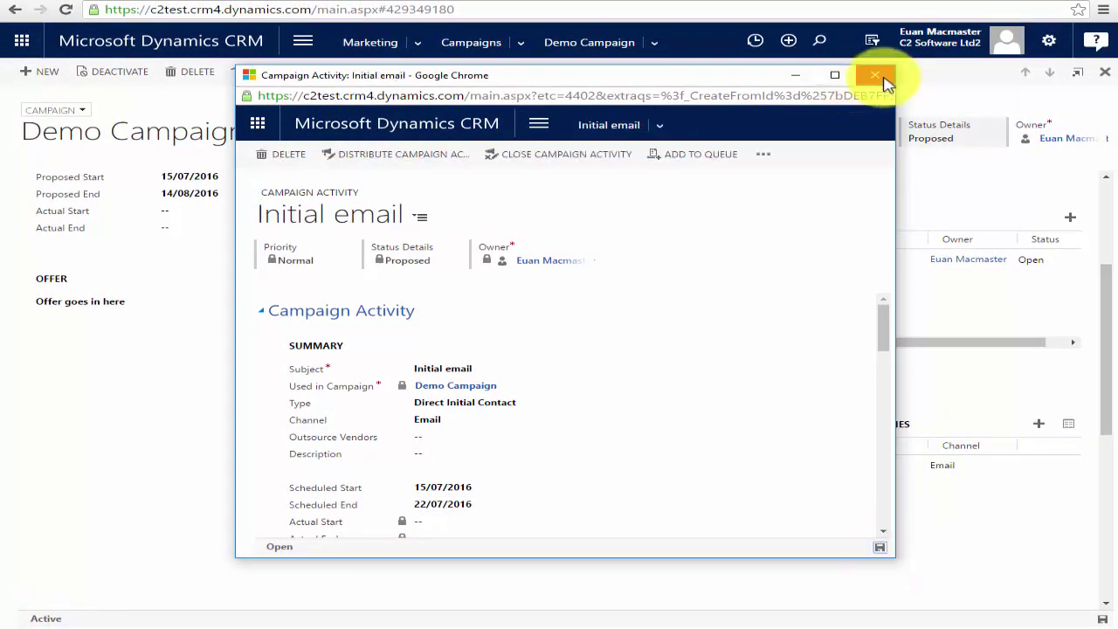
{"action": "left_click", "coordinate": [874, 75]}
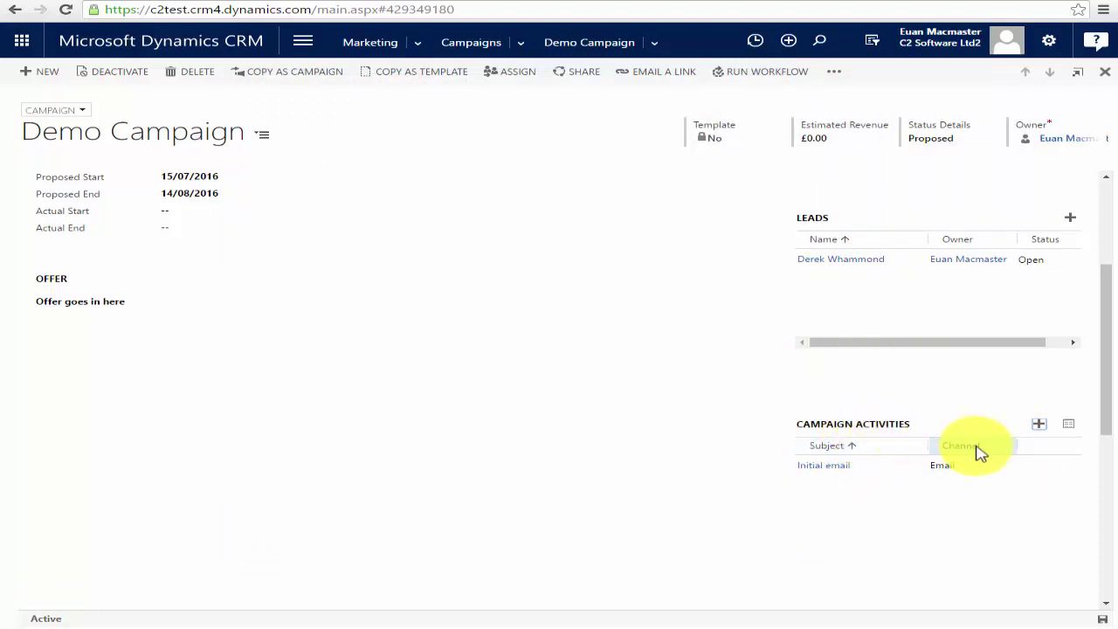
Add another campaign activity with subject 'Follow up call'
{"action": "left_click", "coordinate": [1038, 425]}
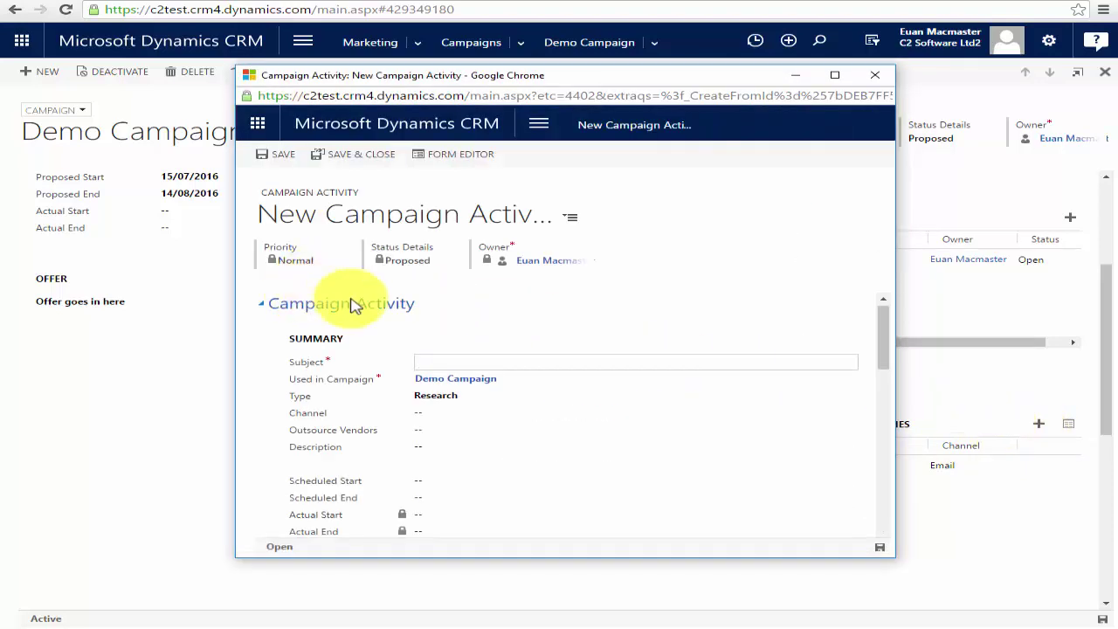
{"action": "left_click", "coordinate": [422, 364]}
{"action": "type", "text": "FOLLOW UP CALL"}
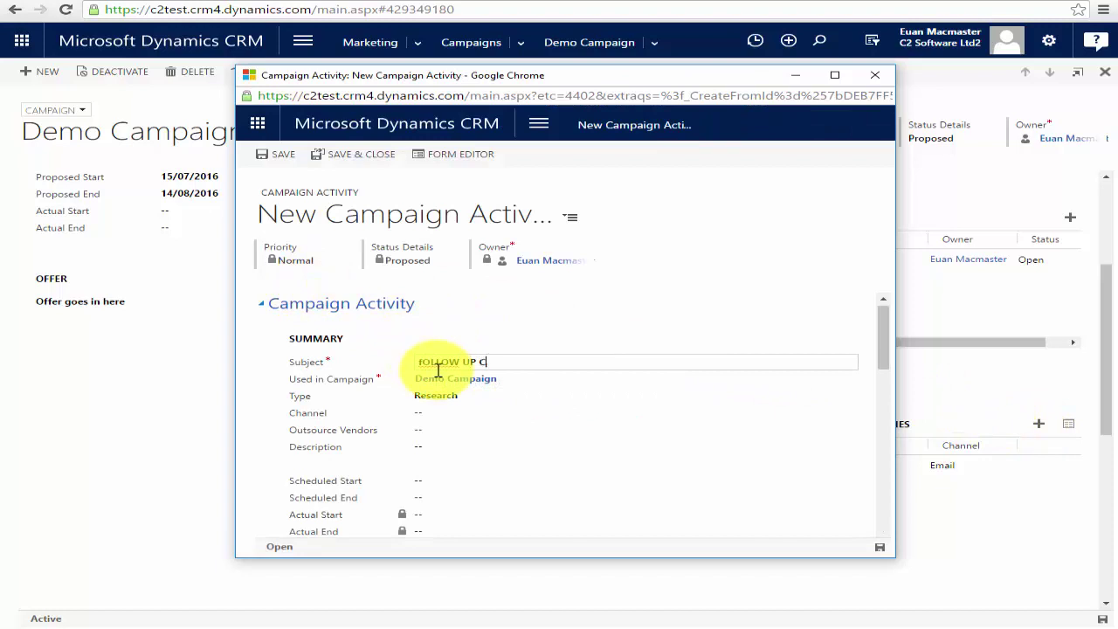
{"action": "key", "text": "BackSpace"}
{"action": "key", "text": "BackSpace"}
{"action": "key", "text": "BackSpace"}
{"action": "key", "text": "BackSpace"}
{"action": "key", "text": "BackSpace"}
{"action": "key", "text": "BackSpace"}
{"action": "key", "text": "BackSpace"}
{"action": "key", "text": "BackSpace"}
{"action": "key", "text": "BackSpace"}
{"action": "key", "text": "BackSpace"}
{"action": "key", "text": "BackSpace"}
{"action": "key", "text": "BackSpace"}
{"action": "key", "text": "BackSpace"}
{"action": "type", "text": "Follow up call"}
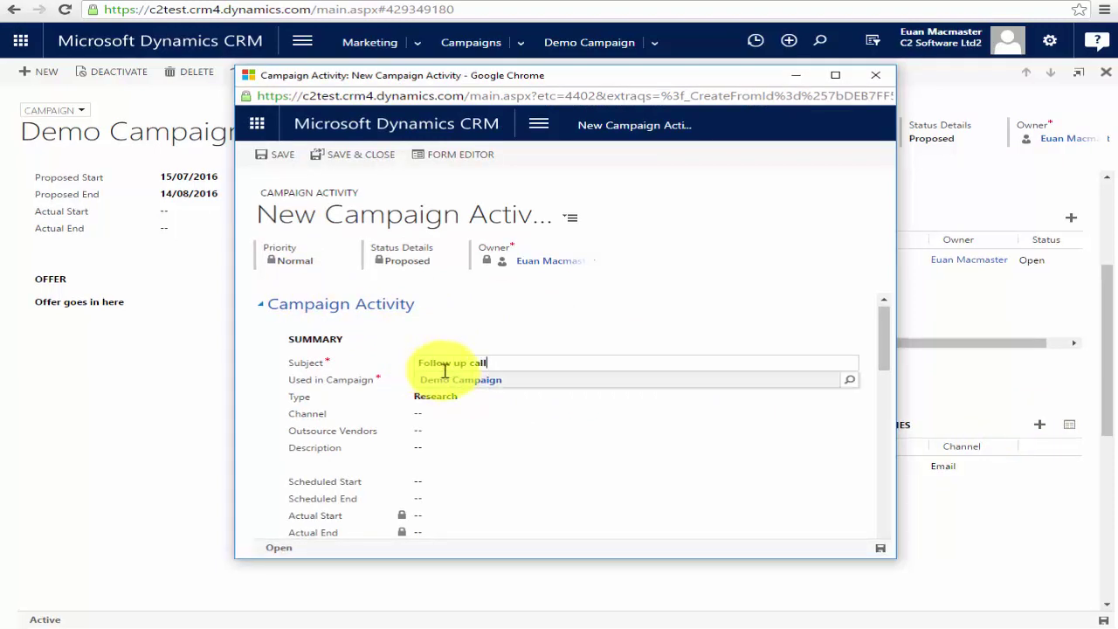
Set the activity type to Lead Qualification and the channel to Phone
{"action": "left_click", "coordinate": [435, 396]}
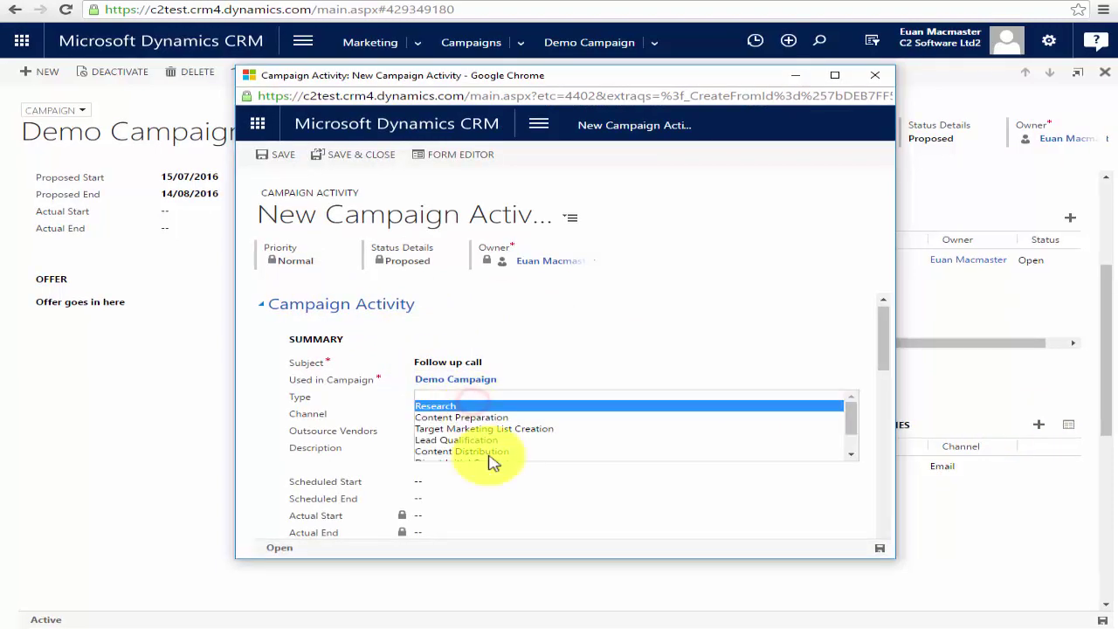
{"action": "scroll", "coordinate": [489, 459], "scroll_direction": "down", "scroll_amount": 2}
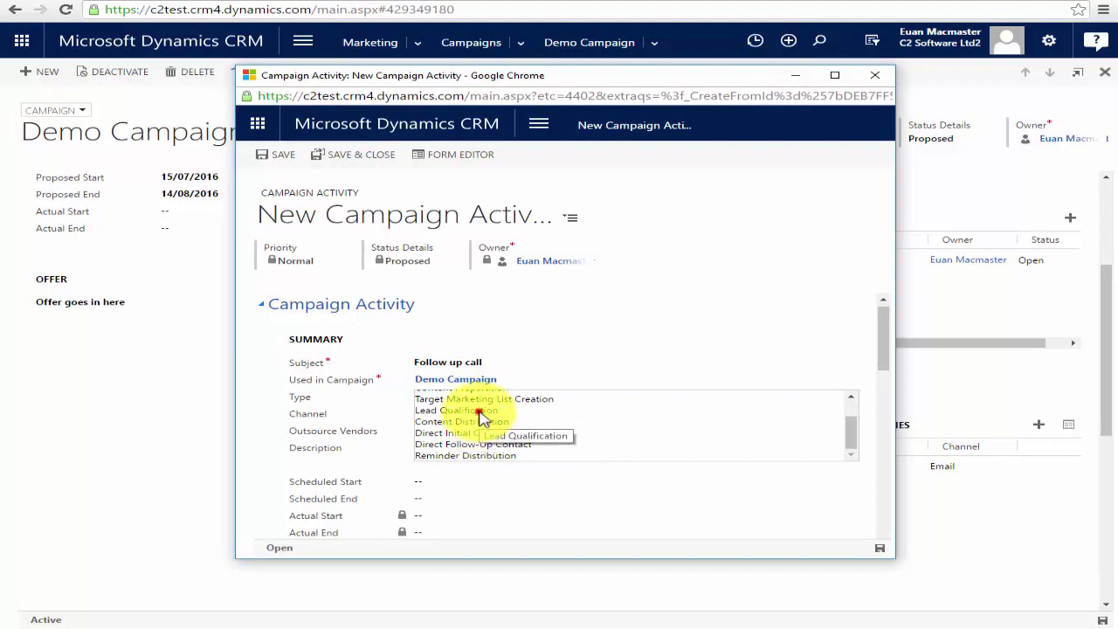
{"action": "left_click", "coordinate": [479, 410]}
{"action": "left_click", "coordinate": [483, 417]}
{"action": "left_click", "coordinate": [449, 424]}
Enter Scheduled Start 19/07/2016 and maximize the activity form
{"action": "left_click", "coordinate": [453, 484]}
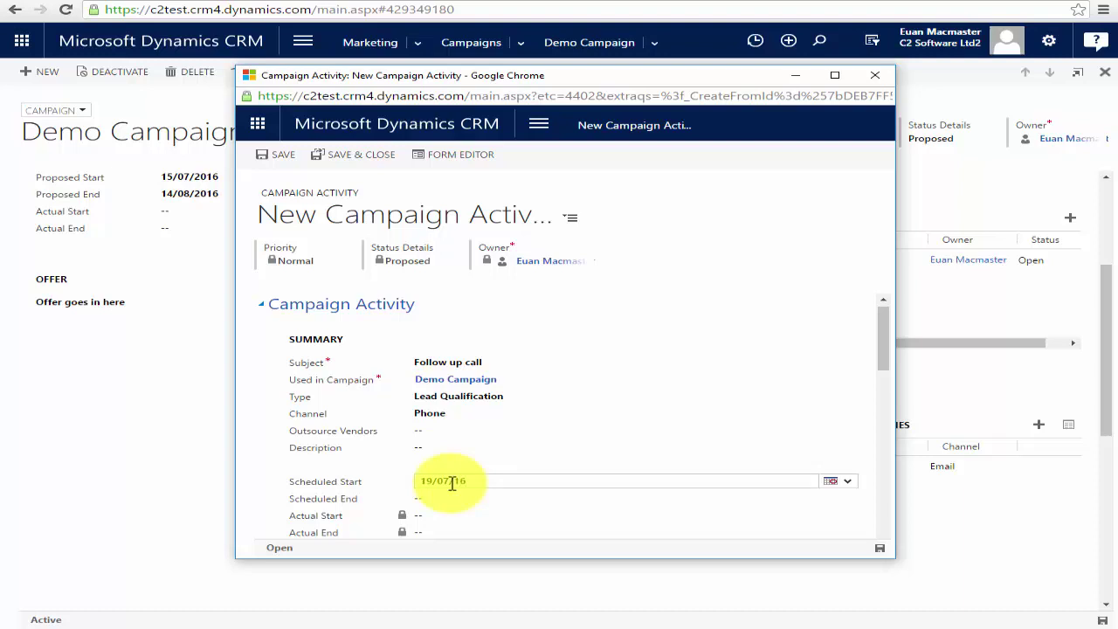
{"action": "type", "text": "08/"}
{"action": "key", "text": "BackSpace"}
{"action": "key", "text": "BackSpace"}
{"action": "key", "text": "BackSpace"}
{"action": "key", "text": "Tab"}
{"action": "scroll", "coordinate": [637, 462], "scroll_direction": "down", "scroll_amount": 3}
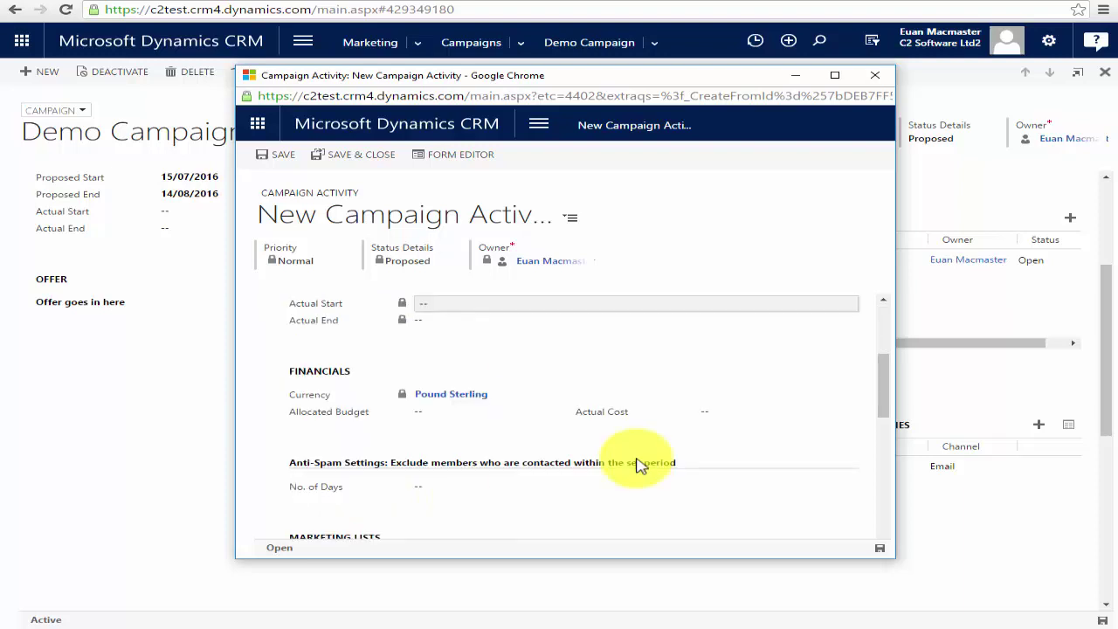
{"action": "left_click", "coordinate": [833, 75]}
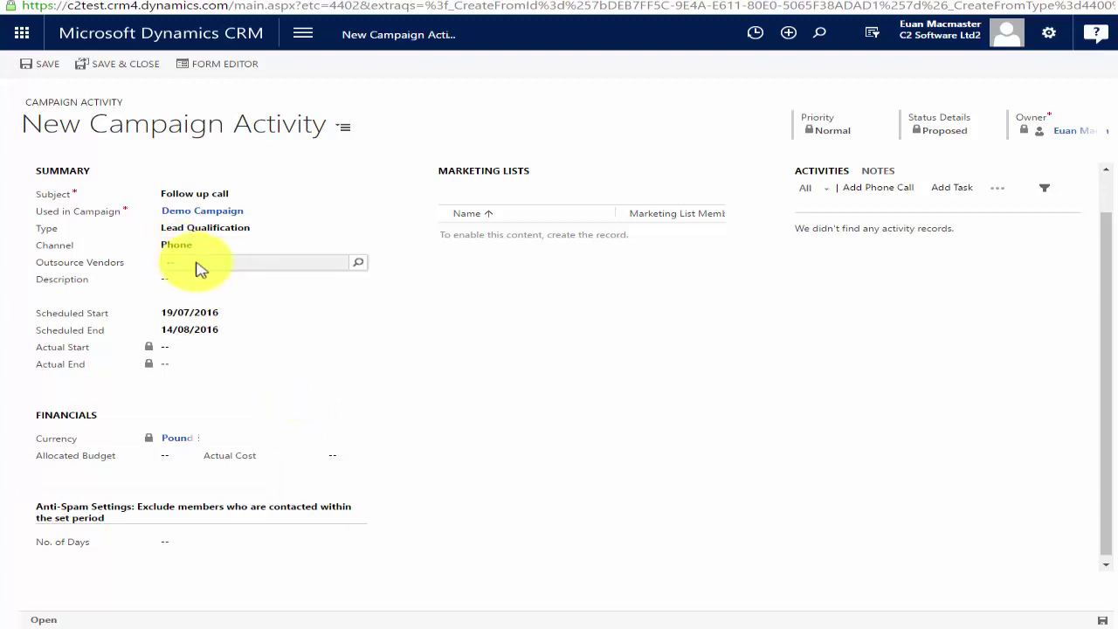
Give Follow up call a £1,000 allocated budget, £650 actual cost and 2 anti-spam days, then save
{"action": "left_click", "coordinate": [181, 456]}
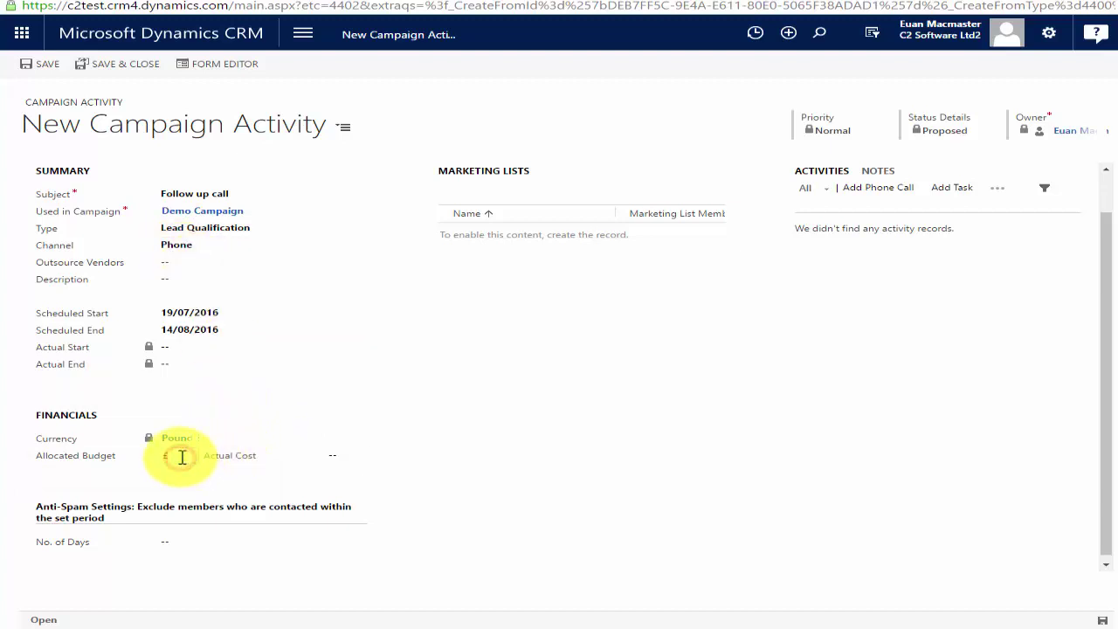
{"action": "type", "text": "1000"}
{"action": "key", "text": "Tab"}
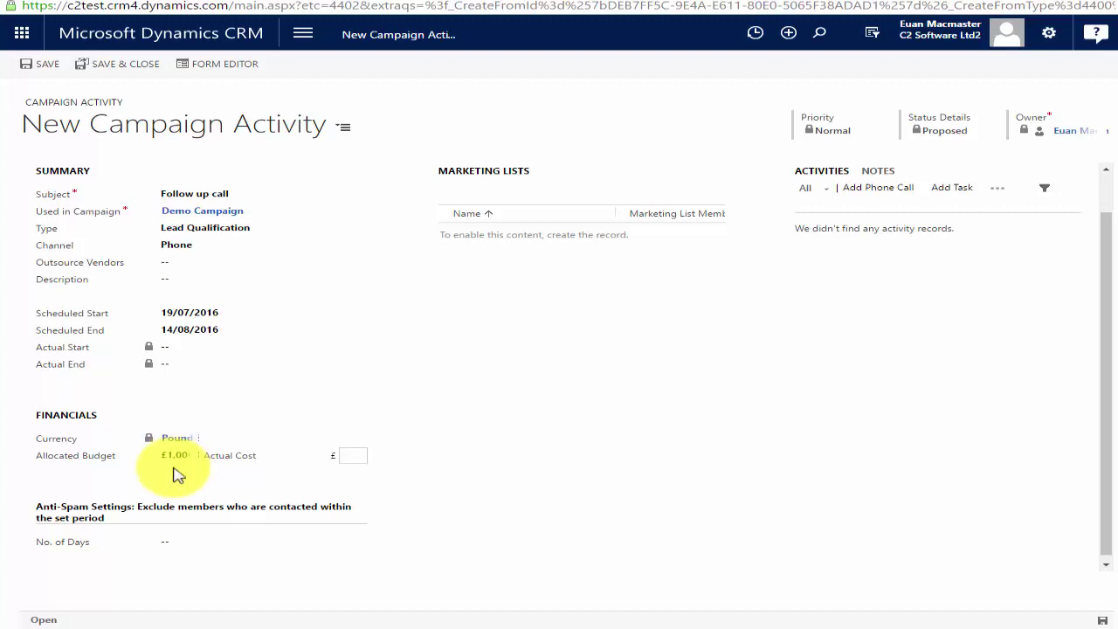
{"action": "type", "text": "650"}
{"action": "key", "text": "Tab"}
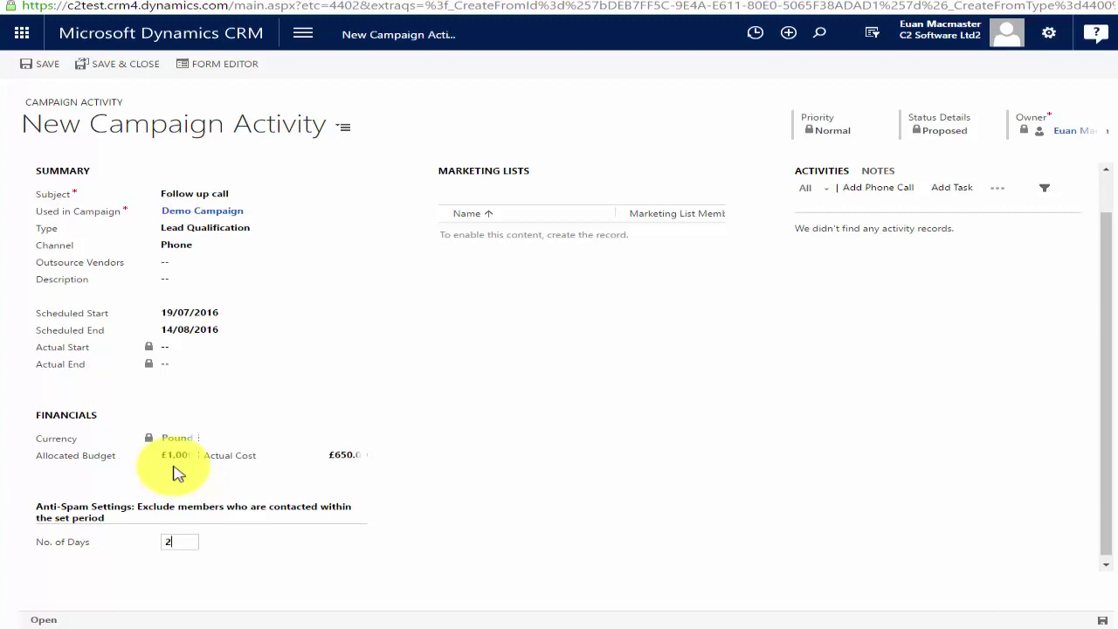
{"action": "left_click", "coordinate": [1102, 619]}
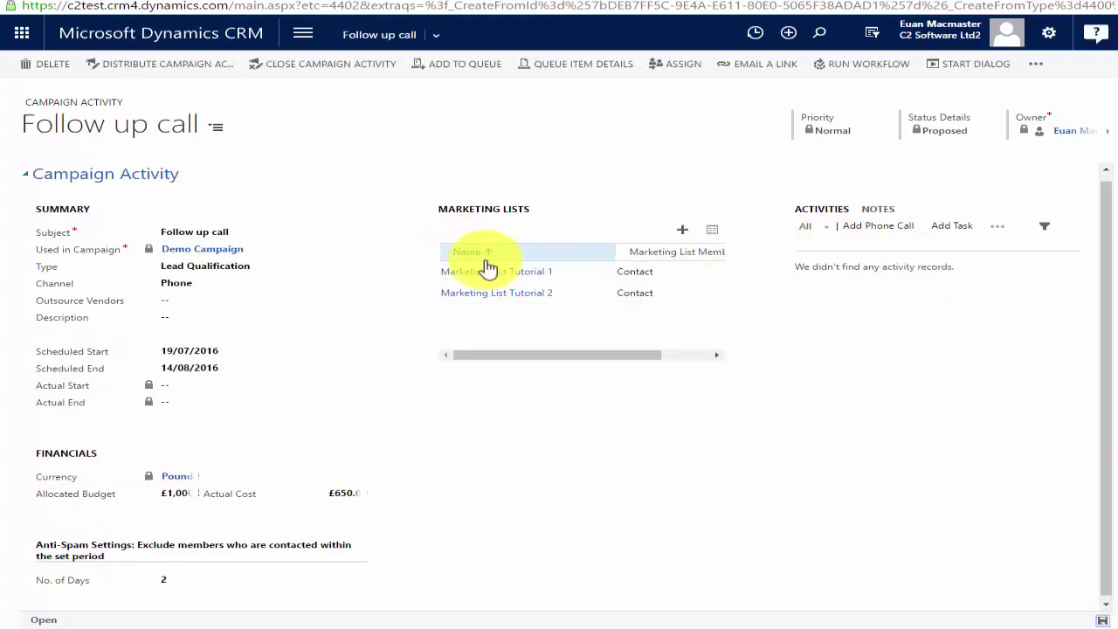
On Demo Campaign, set Allocated Budget to £3,000 and Misc. Cost to £1,200, then save
{"action": "left_click", "coordinate": [204, 251]}
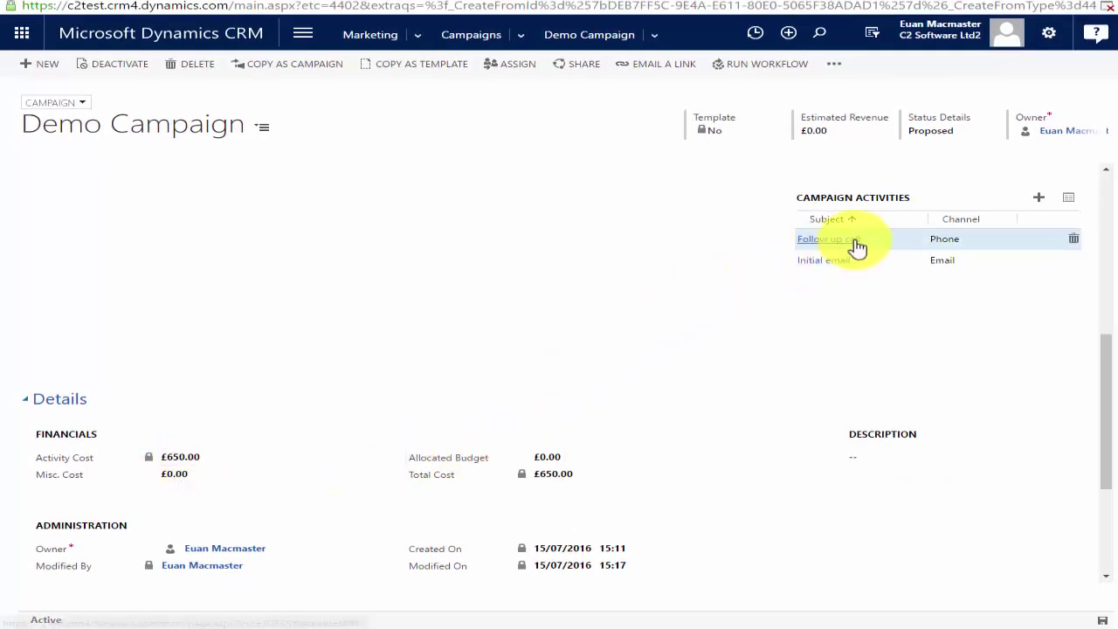
{"action": "left_click", "coordinate": [561, 457]}
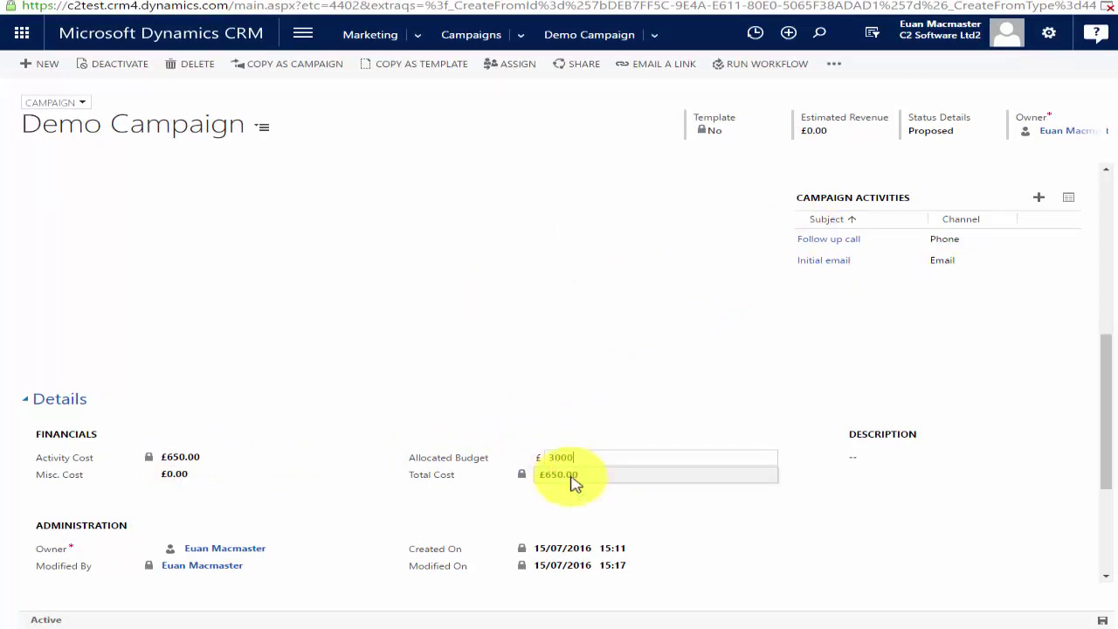
{"action": "left_click", "coordinate": [262, 476]}
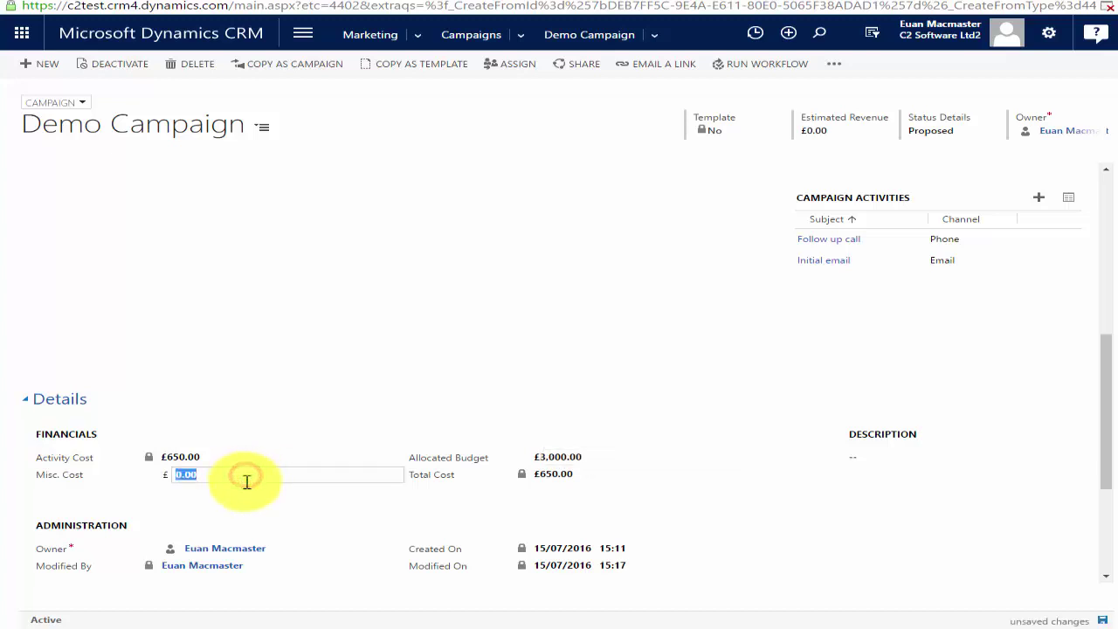
{"action": "key", "text": "Tab"}
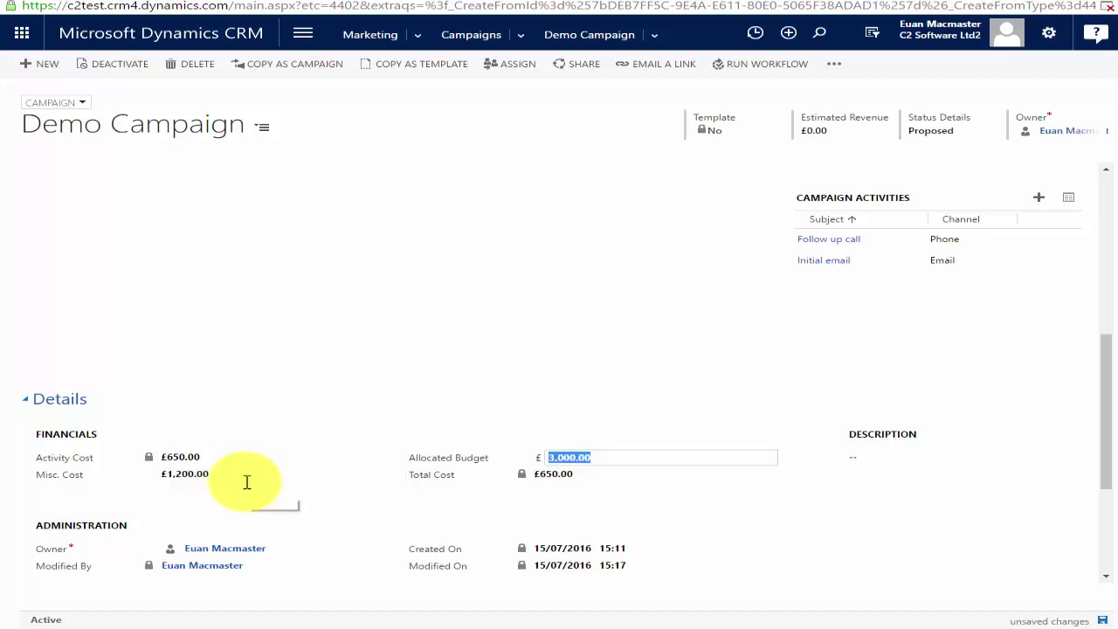
{"action": "left_click", "coordinate": [1102, 620]}
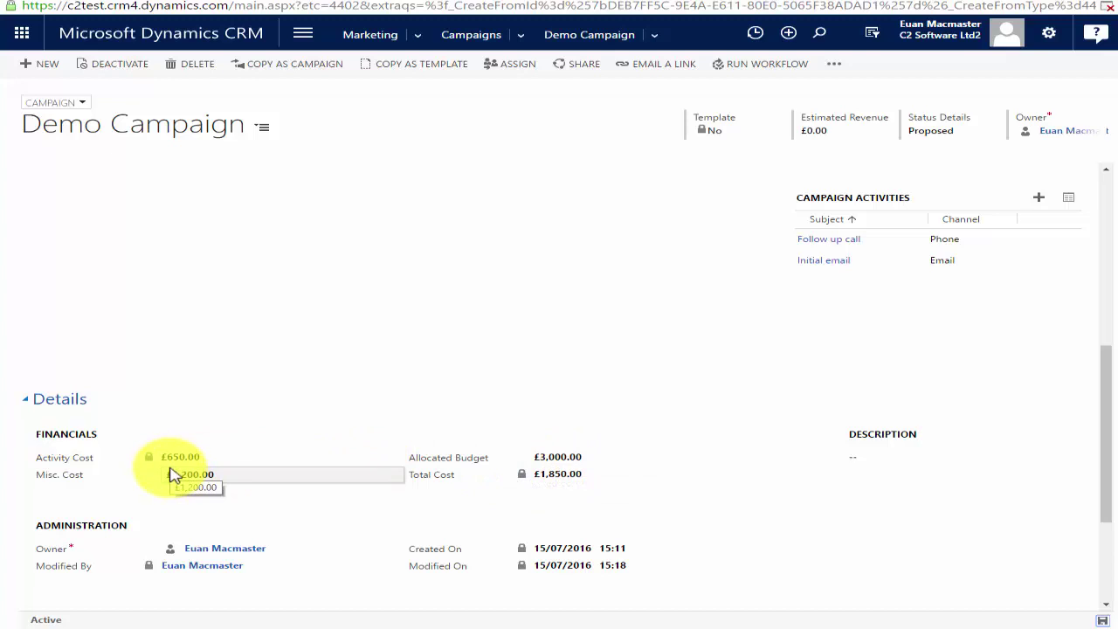
Start a new Demo Campaign activity of type Lead Qualification on the Phone channel
{"action": "left_click", "coordinate": [1039, 196]}
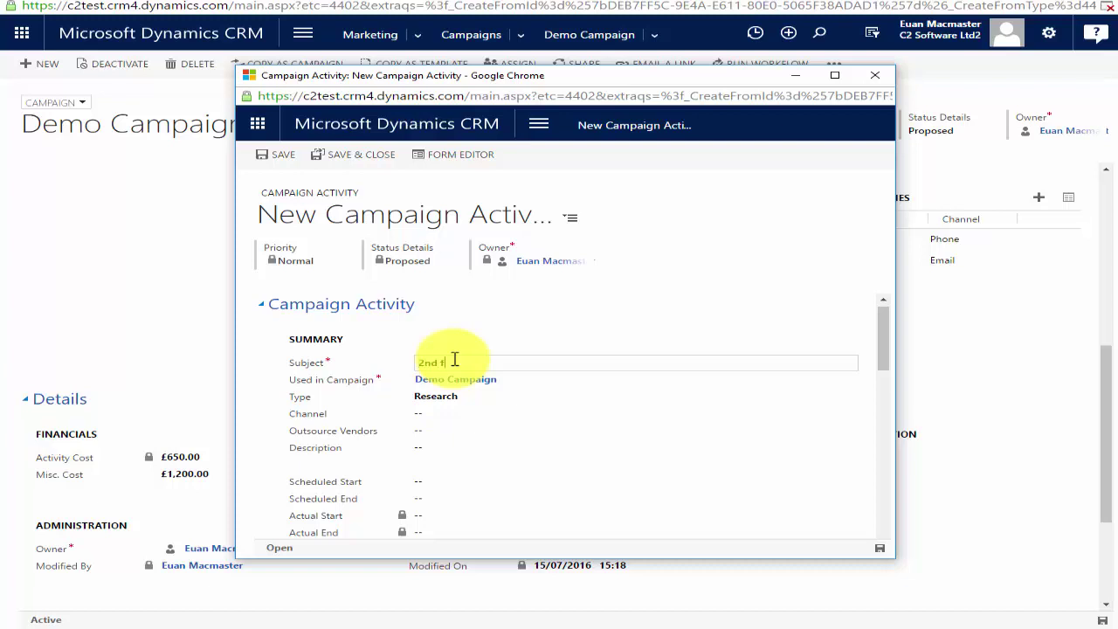
{"action": "left_click", "coordinate": [458, 395]}
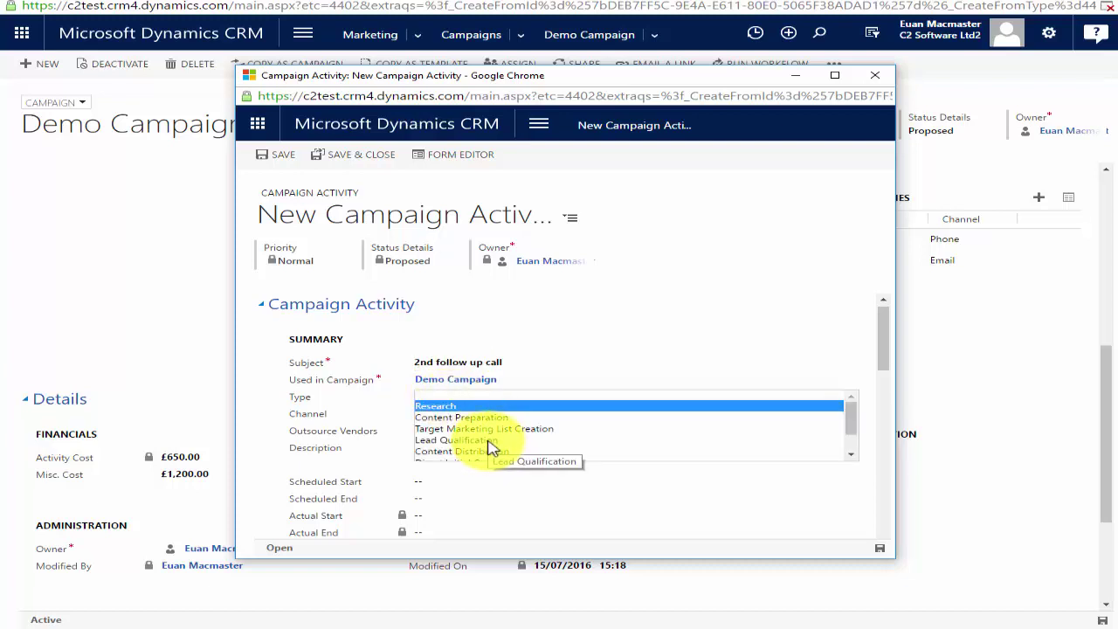
{"action": "left_click", "coordinate": [490, 447]}
{"action": "left_click", "coordinate": [467, 416]}
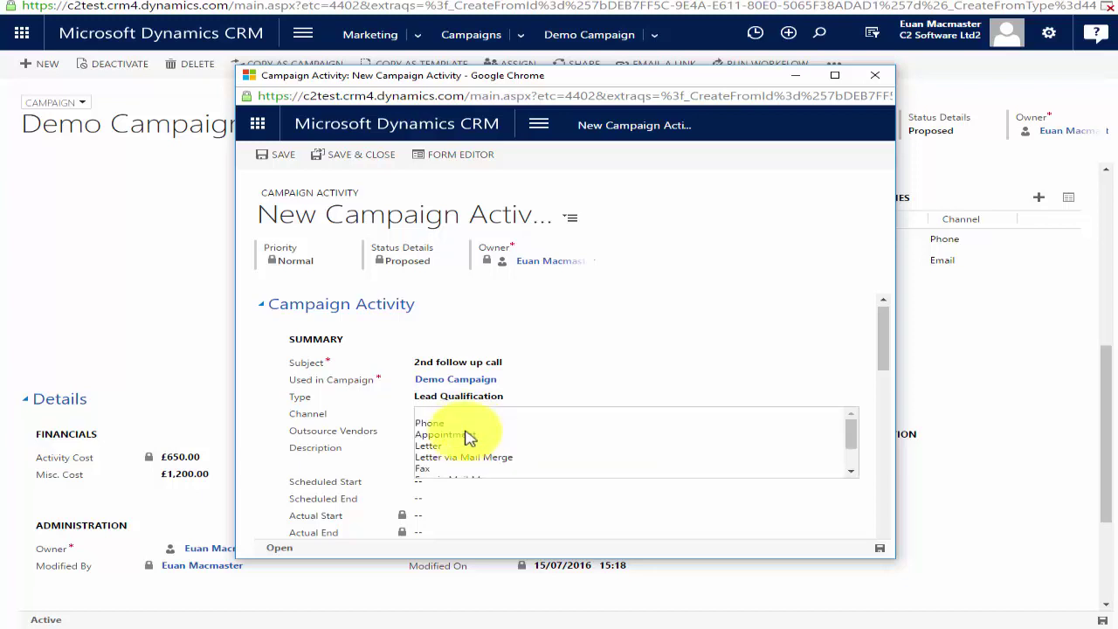
{"action": "left_click", "coordinate": [459, 424]}
Give the activity a £1,000 actual cost and 2 anti-spam days, then save it
{"action": "scroll", "coordinate": [459, 480], "scroll_direction": "down", "scroll_amount": 3}
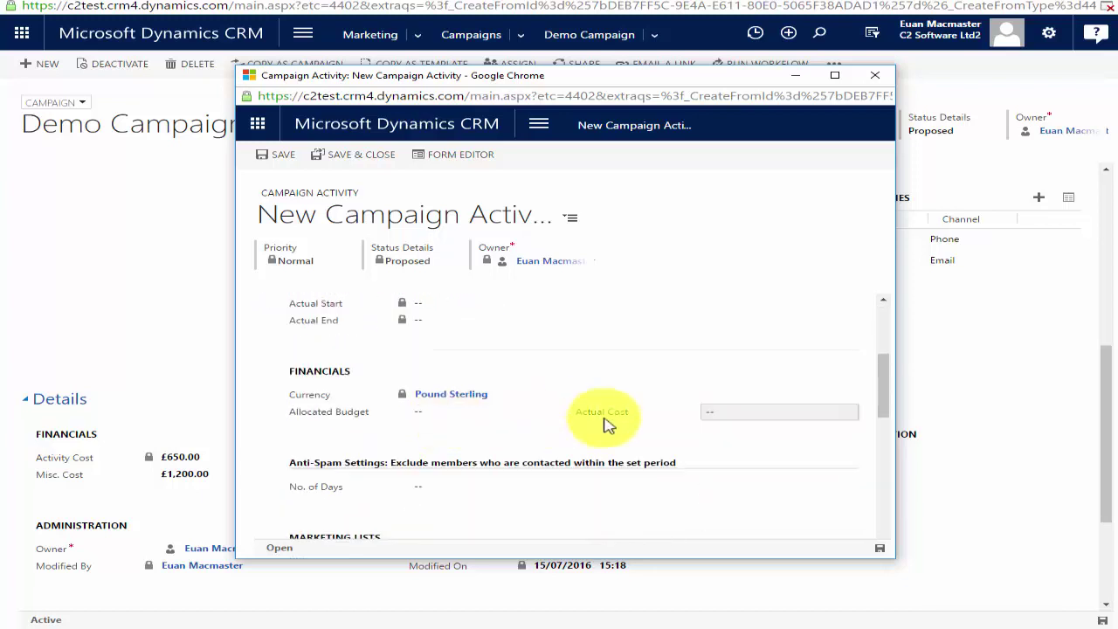
{"action": "left_click", "coordinate": [711, 412]}
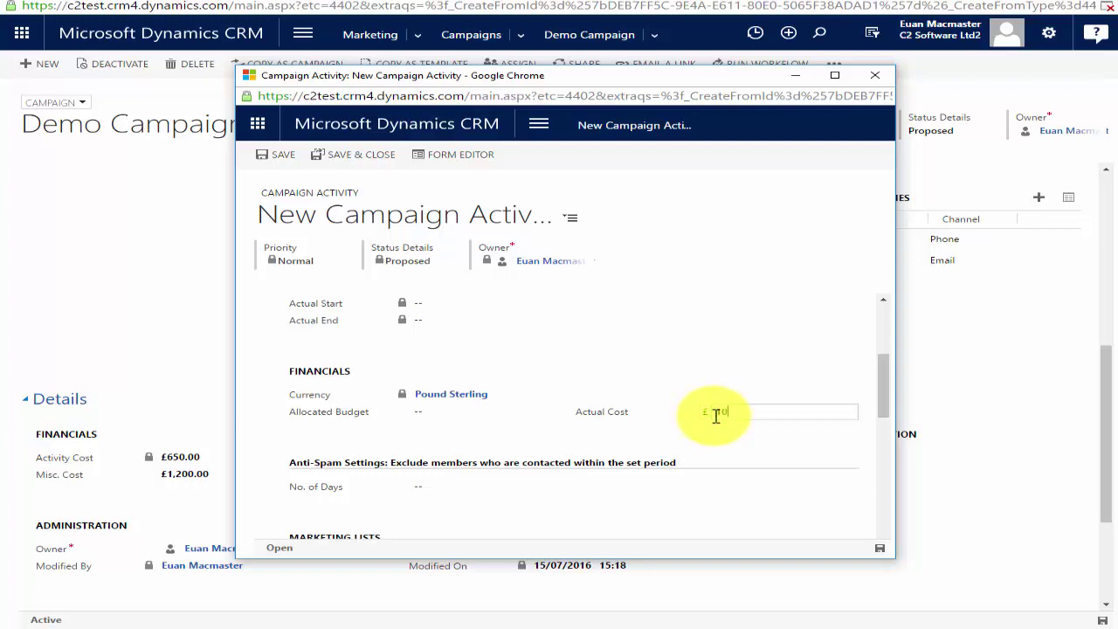
{"action": "left_click", "coordinate": [484, 484]}
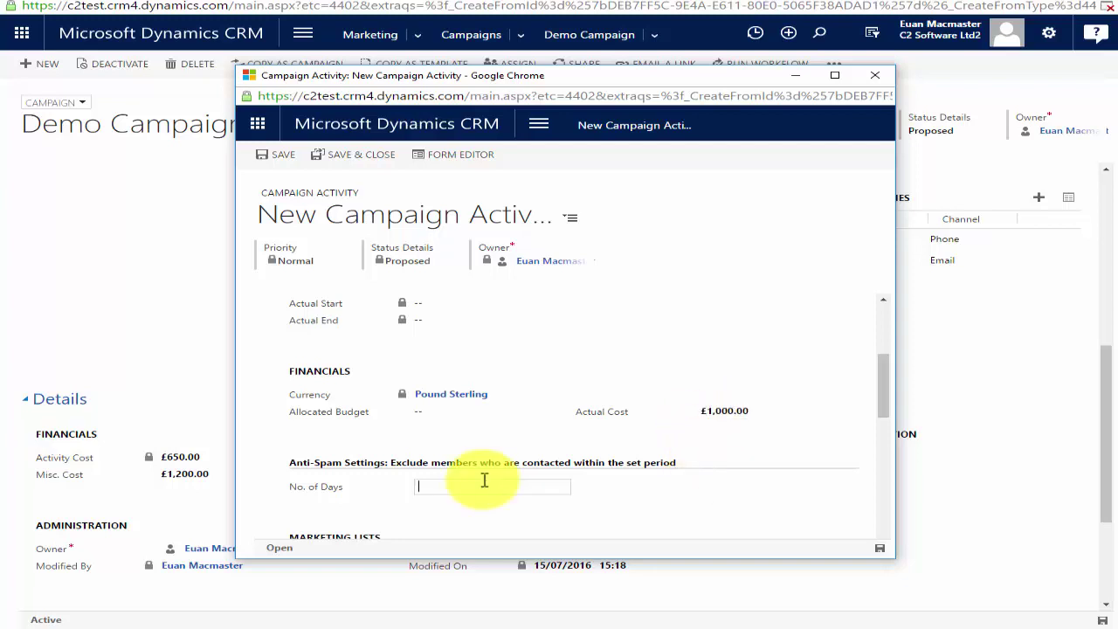
{"action": "left_click", "coordinate": [654, 496]}
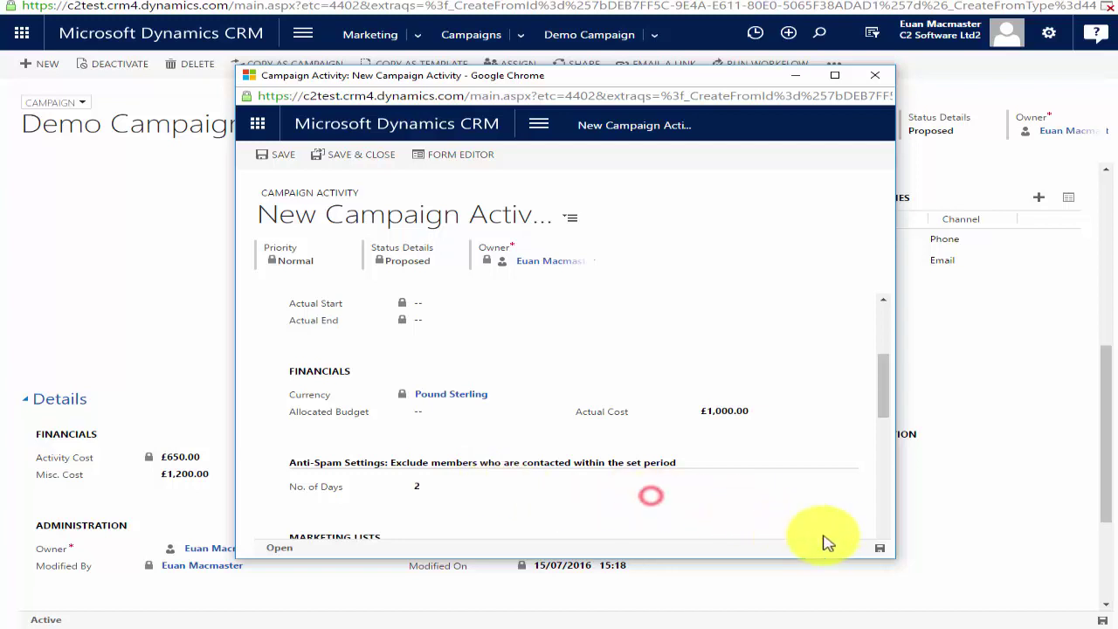
{"action": "left_click", "coordinate": [880, 547]}
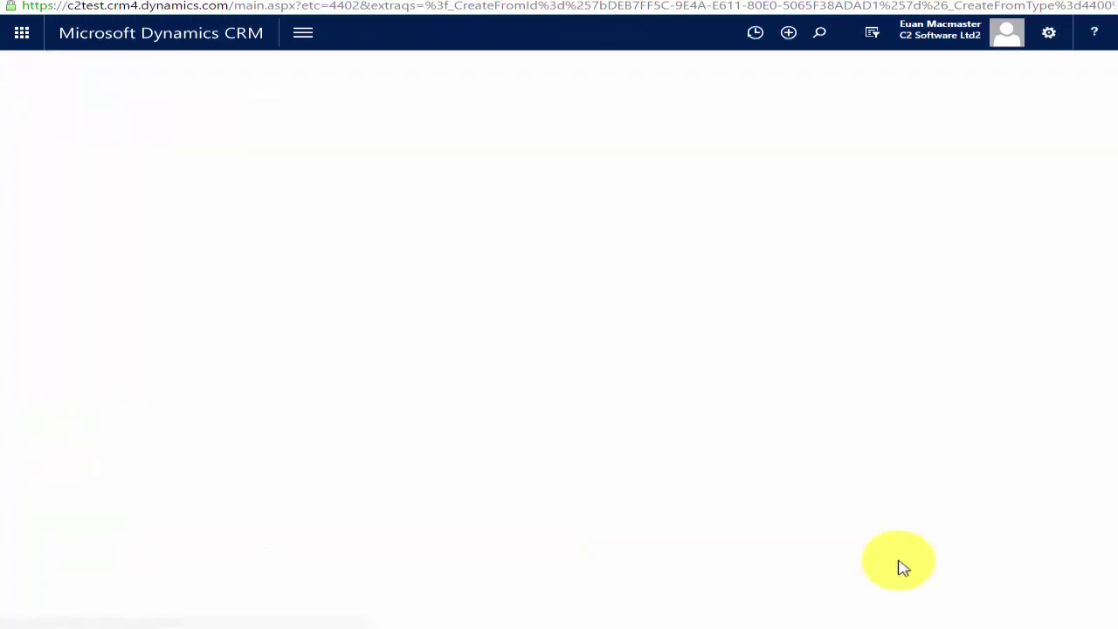
{"action": "scroll", "coordinate": [783, 506], "scroll_direction": "down", "scroll_amount": 5}
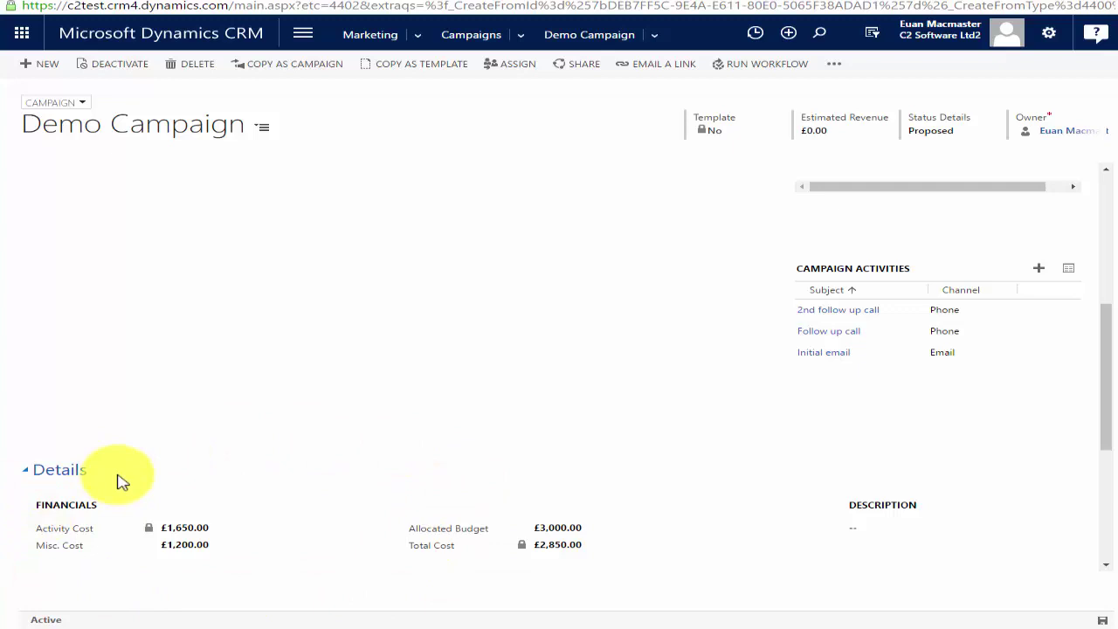
{"action": "scroll", "coordinate": [598, 427], "scroll_direction": "up", "scroll_amount": 3}
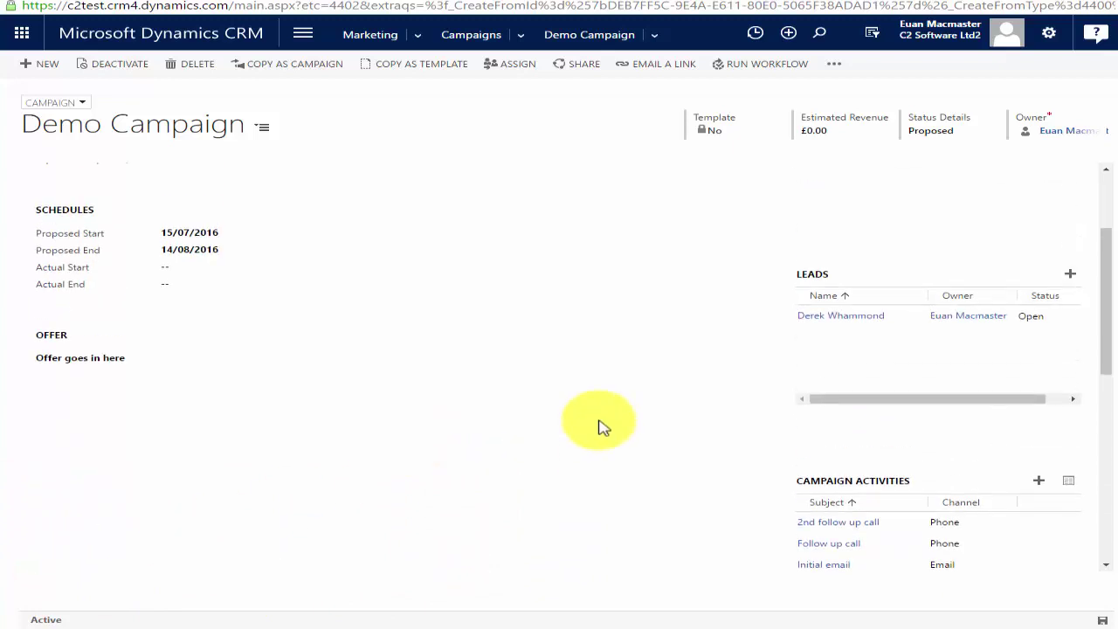
{"action": "scroll", "coordinate": [598, 427], "scroll_direction": "up", "scroll_amount": 3}
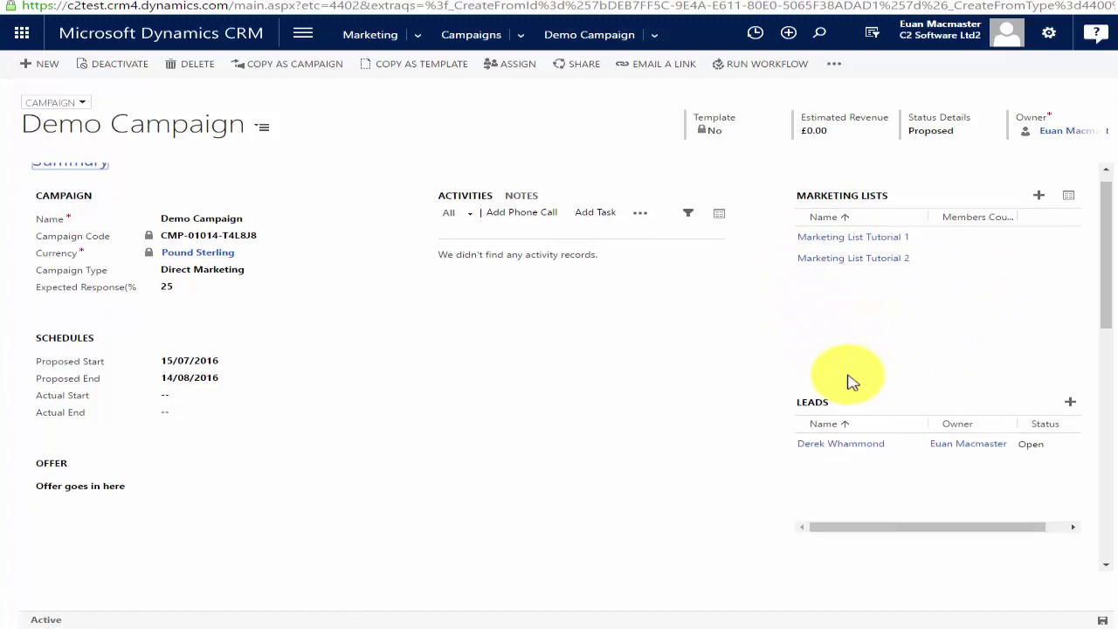
{"action": "scroll", "coordinate": [848, 379], "scroll_direction": "down", "scroll_amount": 4}
{"action": "scroll", "coordinate": [848, 382], "scroll_direction": "down", "scroll_amount": 2}
{"action": "scroll", "coordinate": [864, 367], "scroll_direction": "up", "scroll_amount": 2}
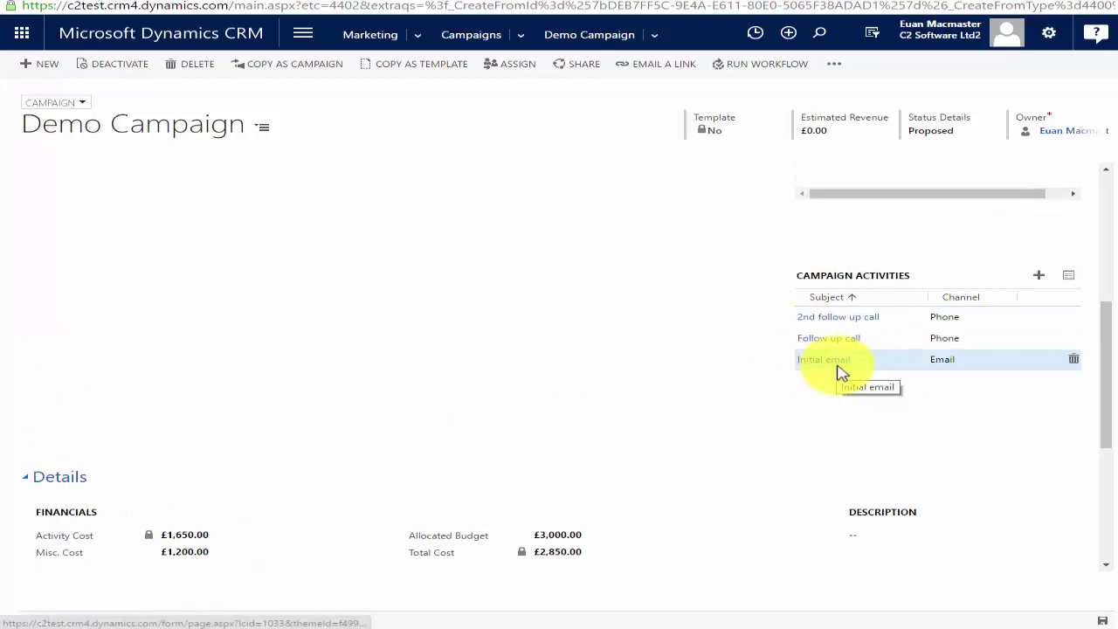
Delete the Marketing List Tutorial 2 row from 2nd follow up call and go back to Demo Campaign
{"action": "left_click", "coordinate": [836, 321]}
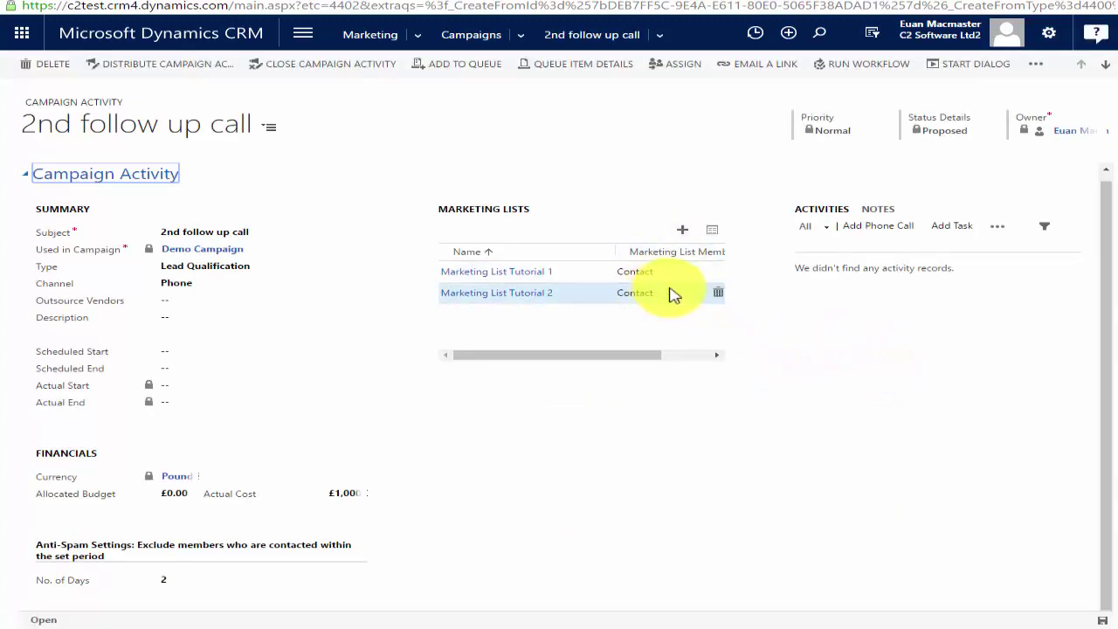
{"action": "left_click", "coordinate": [720, 293]}
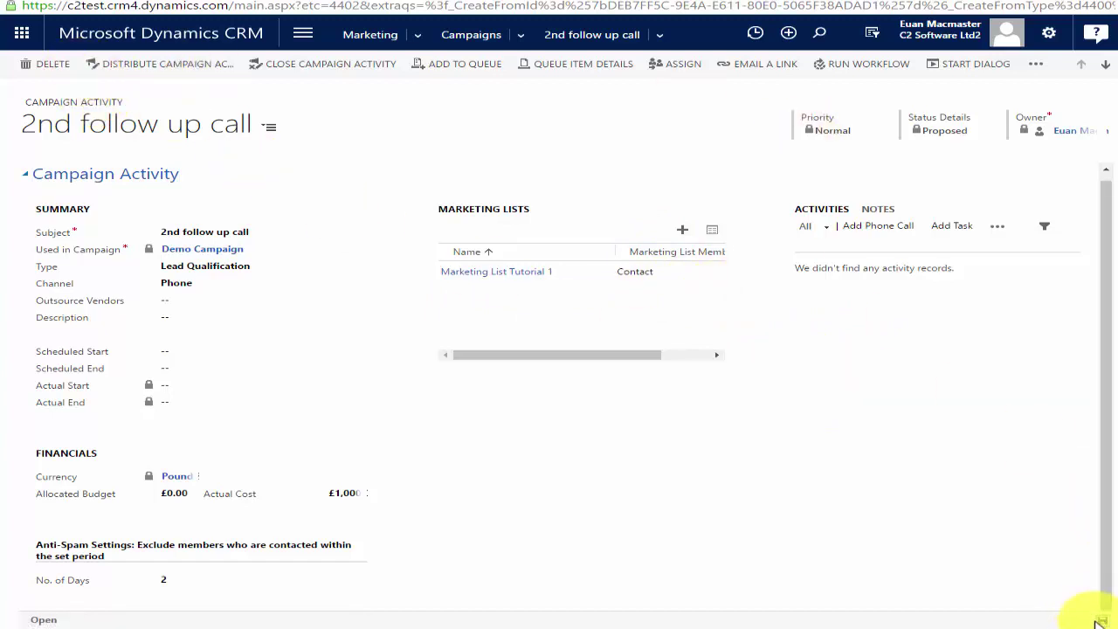
{"action": "left_click", "coordinate": [202, 248]}
{"action": "scroll", "coordinate": [926, 324], "scroll_direction": "down", "scroll_amount": 1}
{"action": "scroll", "coordinate": [927, 324], "scroll_direction": "down", "scroll_amount": 3}
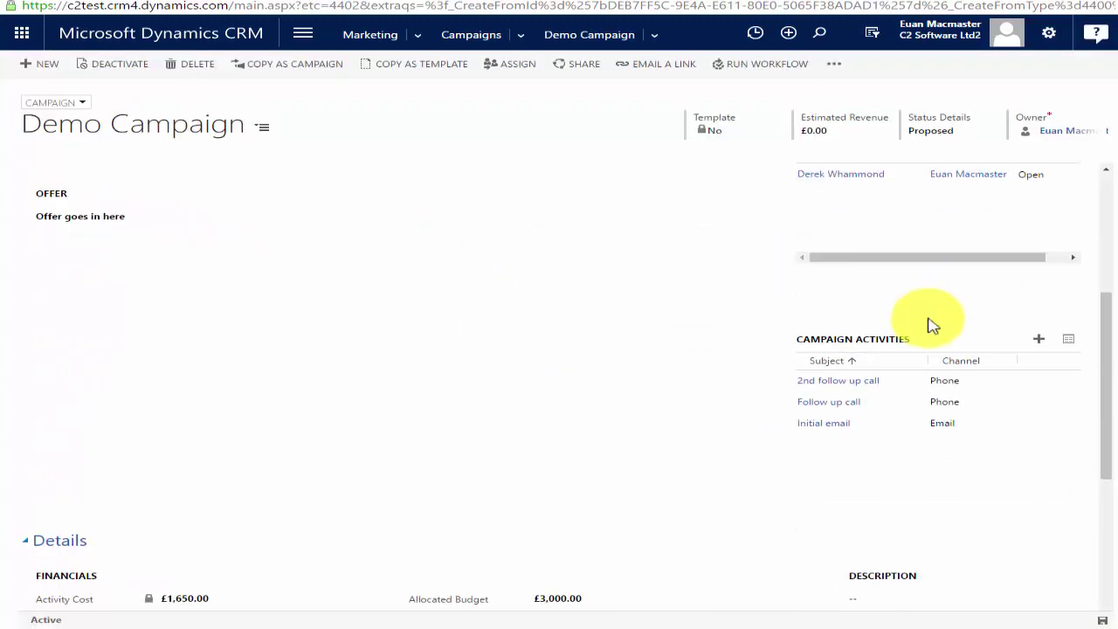
{"action": "left_click", "coordinate": [1042, 339]}
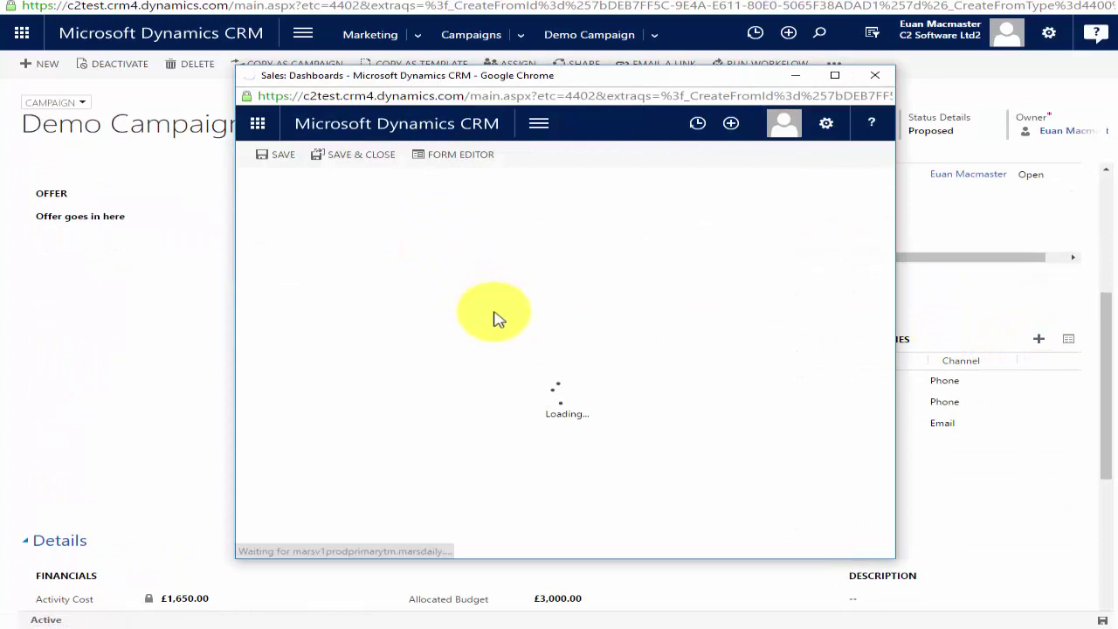
Give the new activity the subject '2nd email', save it, and close its window
{"action": "left_click", "coordinate": [465, 361]}
{"action": "type", "text": "2nd email"}
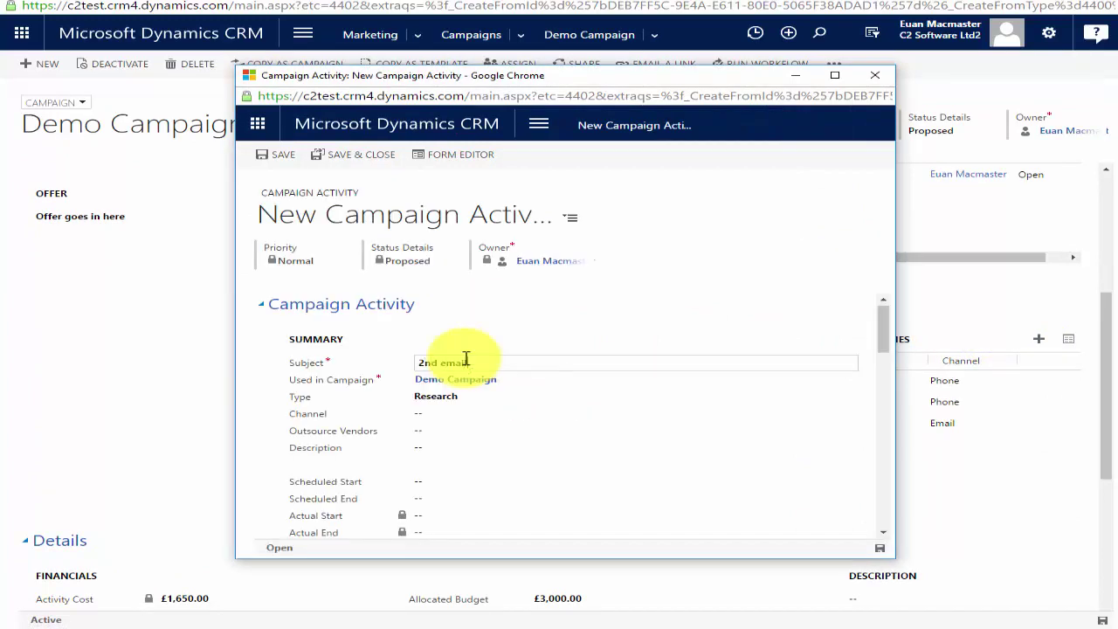
{"action": "scroll", "coordinate": [467, 412], "scroll_direction": "down", "scroll_amount": 10}
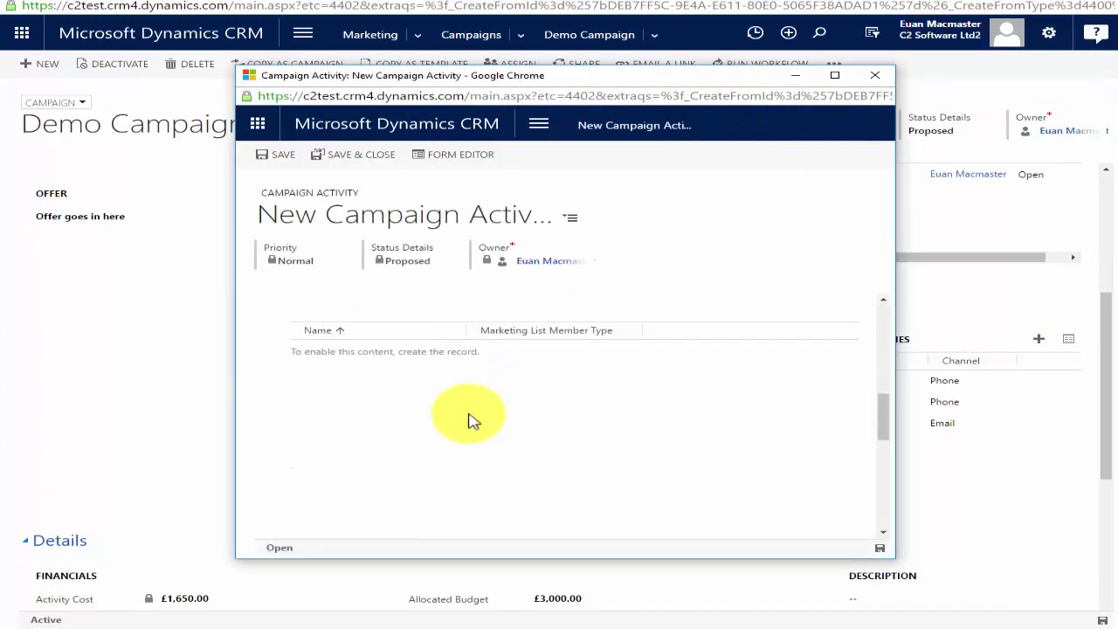
{"action": "scroll", "coordinate": [467, 411], "scroll_direction": "up", "scroll_amount": 1}
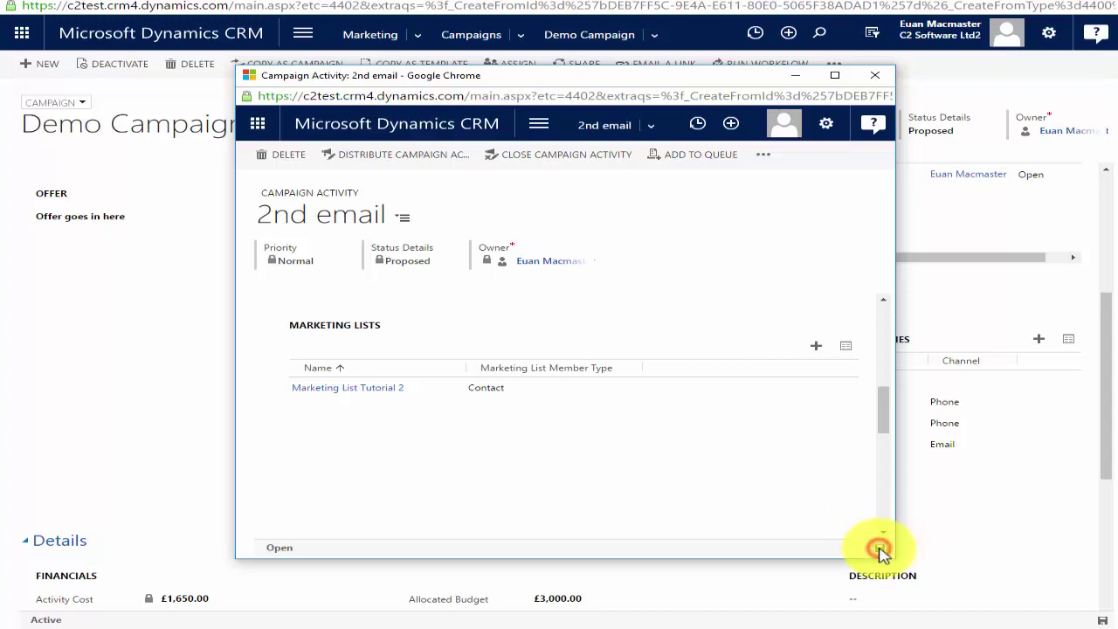
{"action": "left_click", "coordinate": [874, 74]}
{"action": "scroll", "coordinate": [891, 288], "scroll_direction": "up", "scroll_amount": 4}
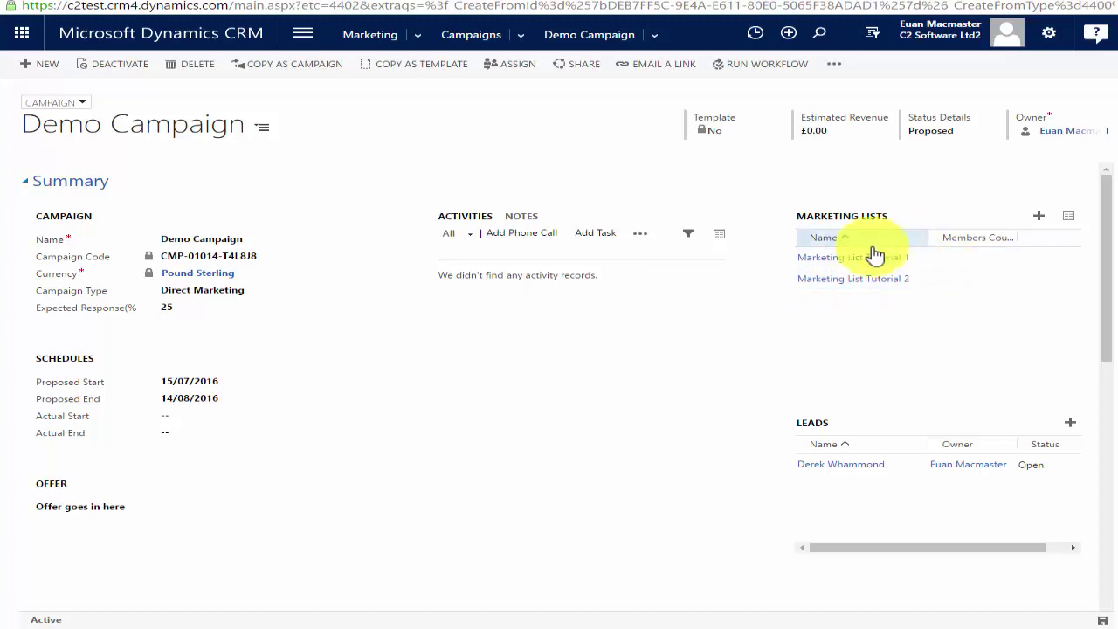
Delete the 2nd email activity from Demo Campaign's Campaign Activities
{"action": "scroll", "coordinate": [879, 355], "scroll_direction": "down", "scroll_amount": 4}
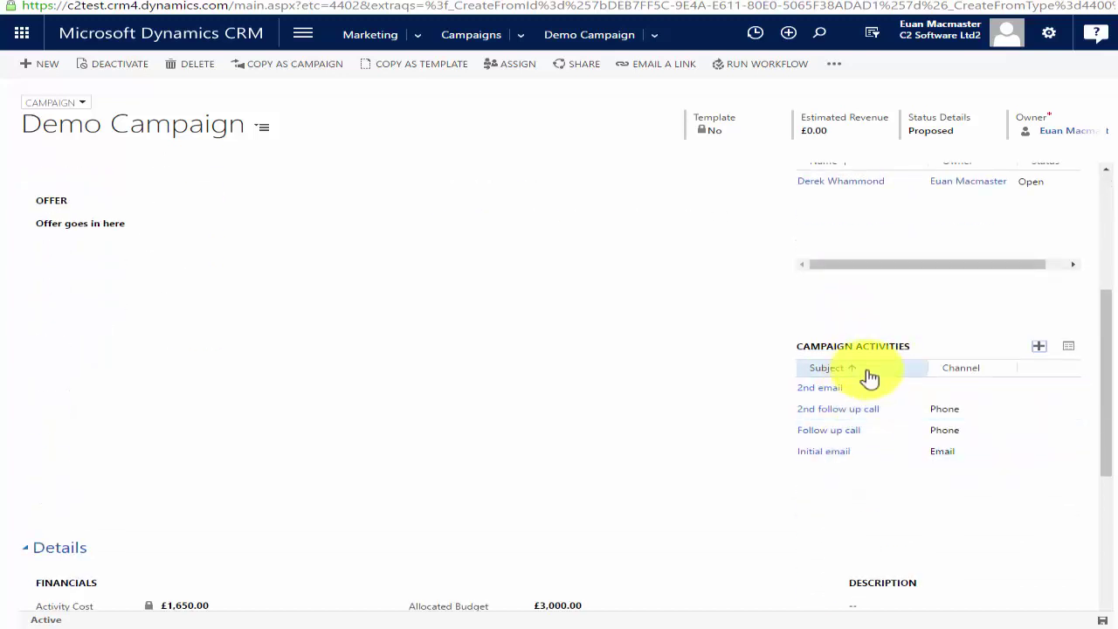
{"action": "left_click", "coordinate": [1073, 390]}
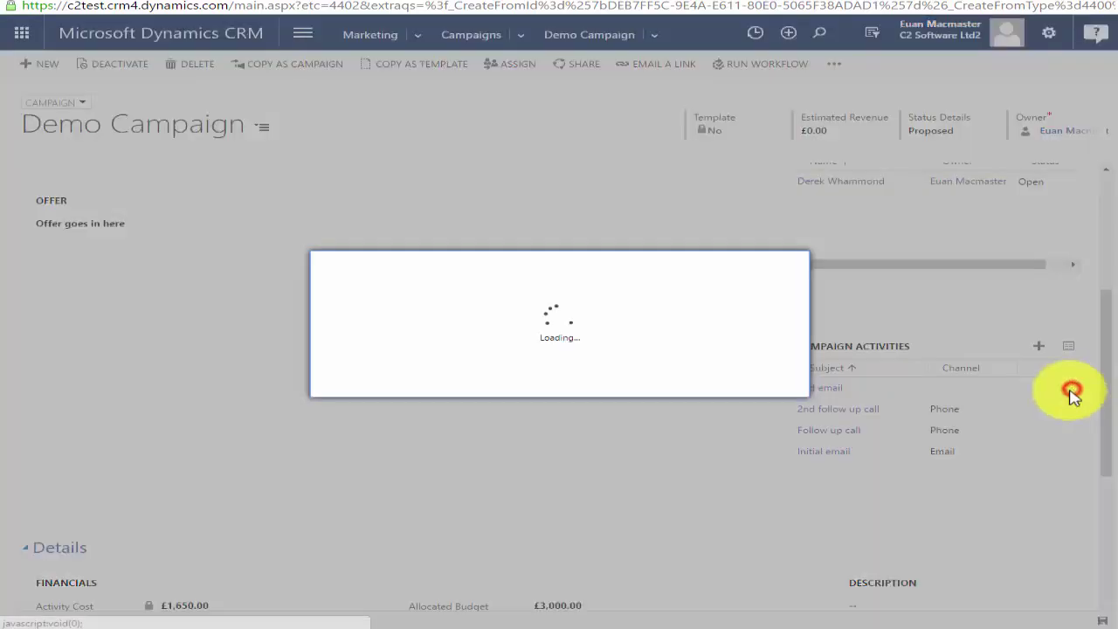
{"action": "left_click", "coordinate": [668, 385]}
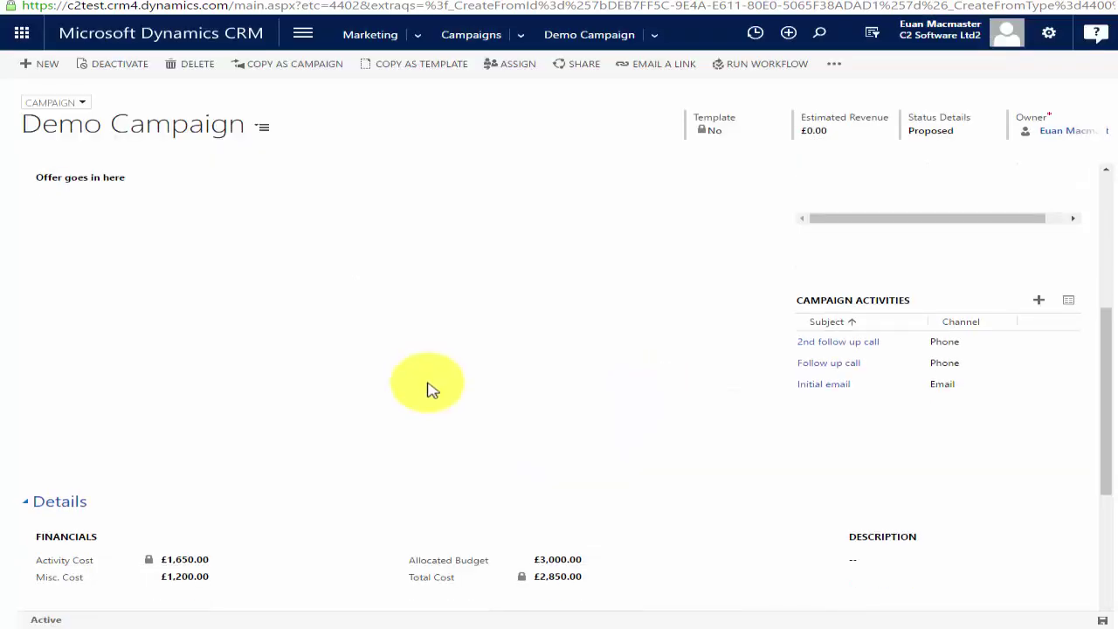
Review the campaign record and bring up its Status Details dropdown
{"action": "scroll", "coordinate": [446, 387], "scroll_direction": "up", "scroll_amount": 4}
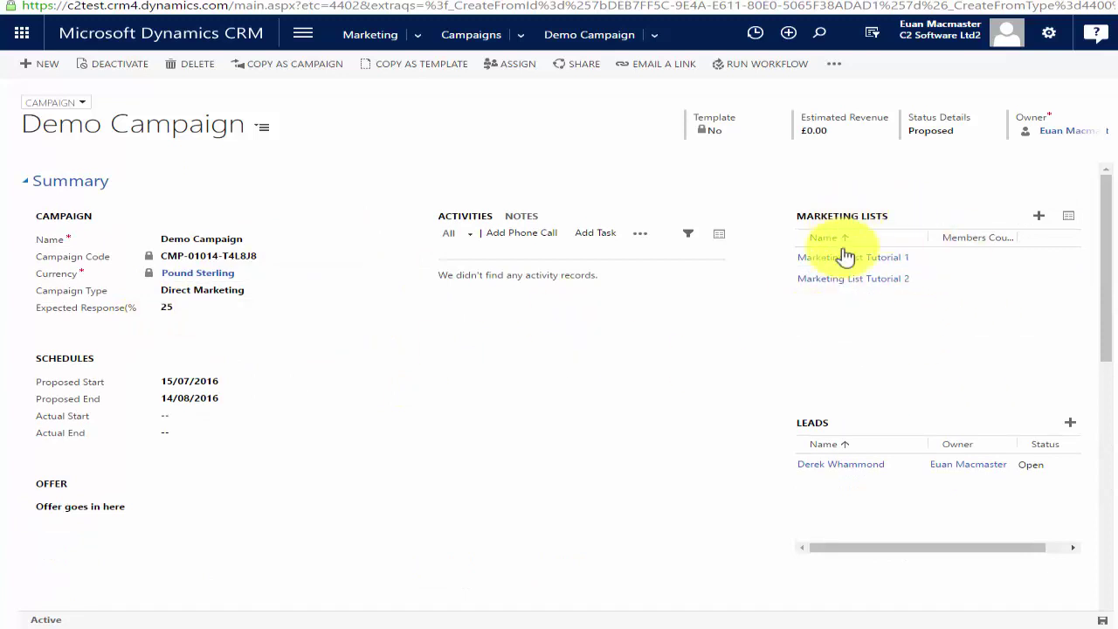
{"action": "scroll", "coordinate": [844, 332], "scroll_direction": "down", "scroll_amount": 1}
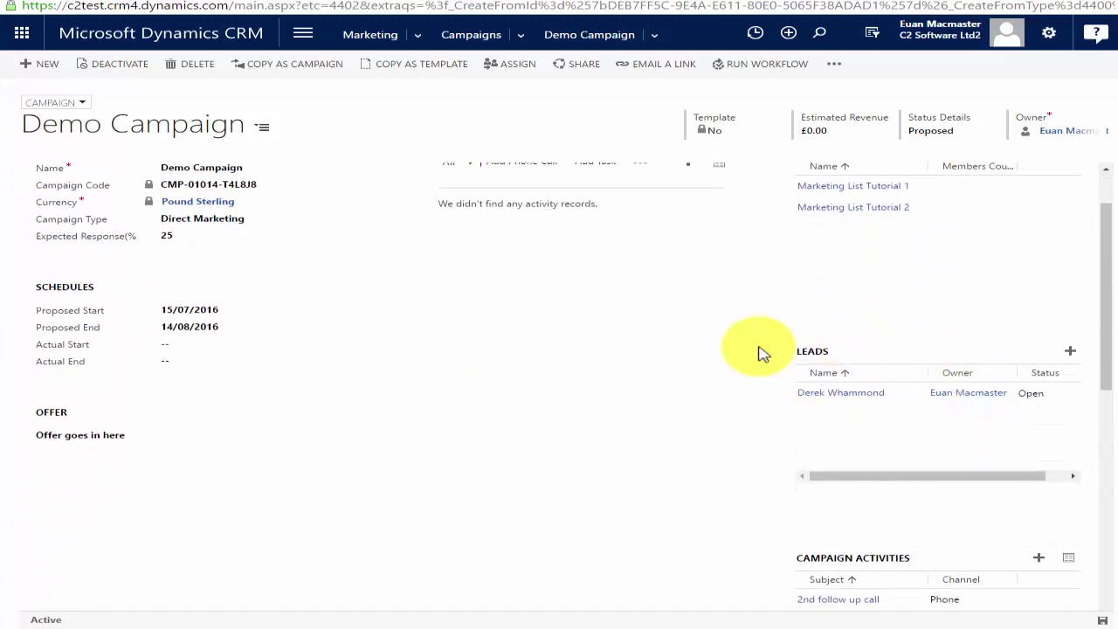
{"action": "scroll", "coordinate": [761, 350], "scroll_direction": "down", "scroll_amount": 4}
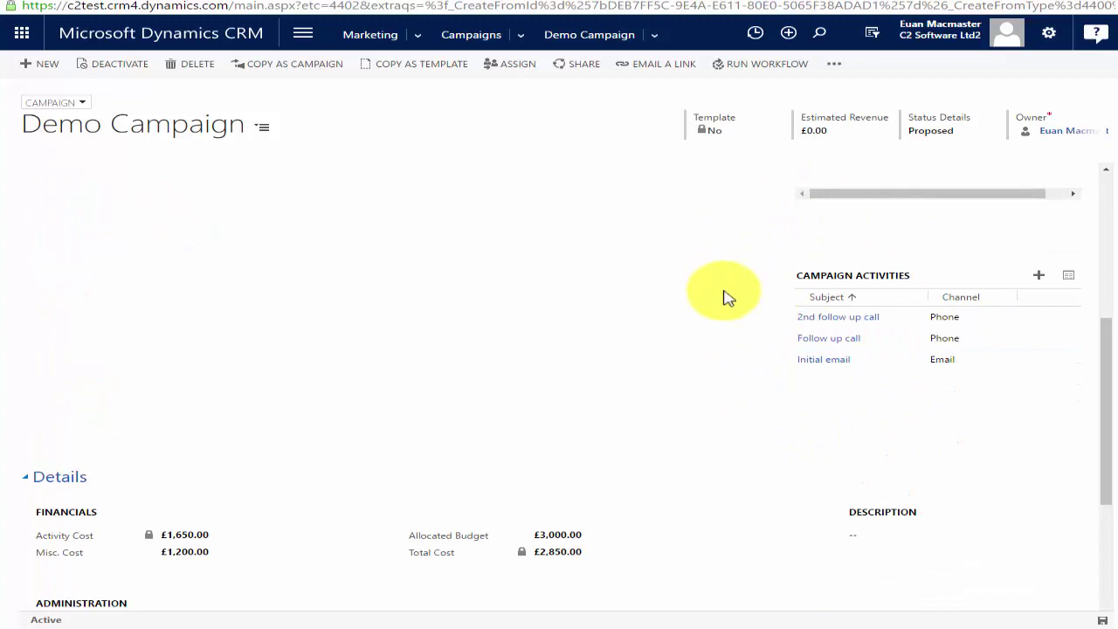
{"action": "scroll", "coordinate": [727, 297], "scroll_direction": "down", "scroll_amount": 3}
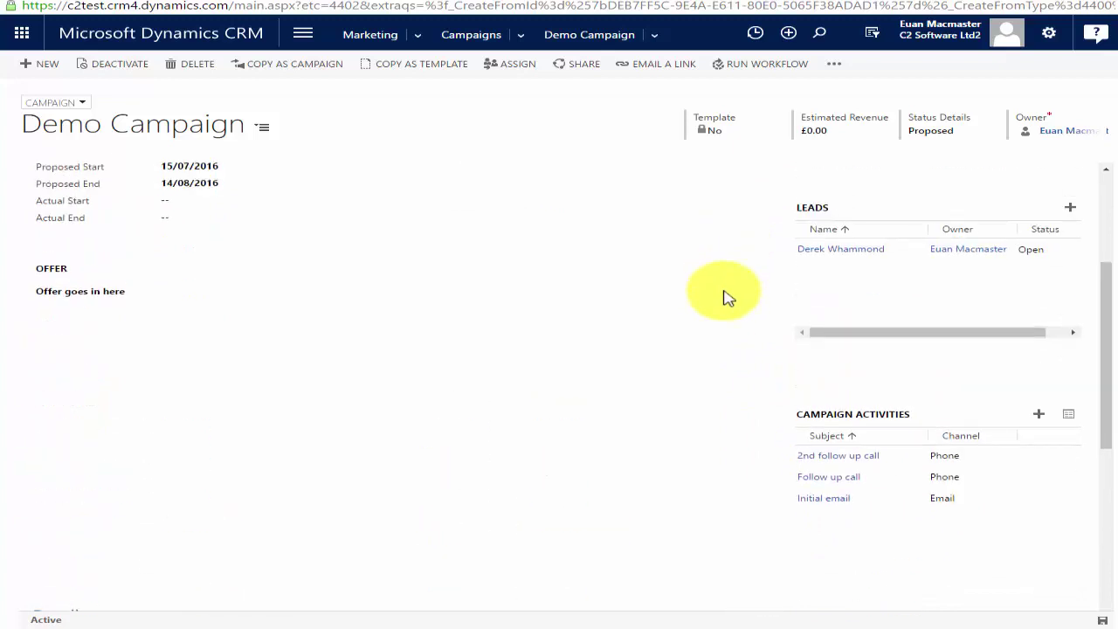
{"action": "scroll", "coordinate": [723, 297], "scroll_direction": "up", "scroll_amount": 7}
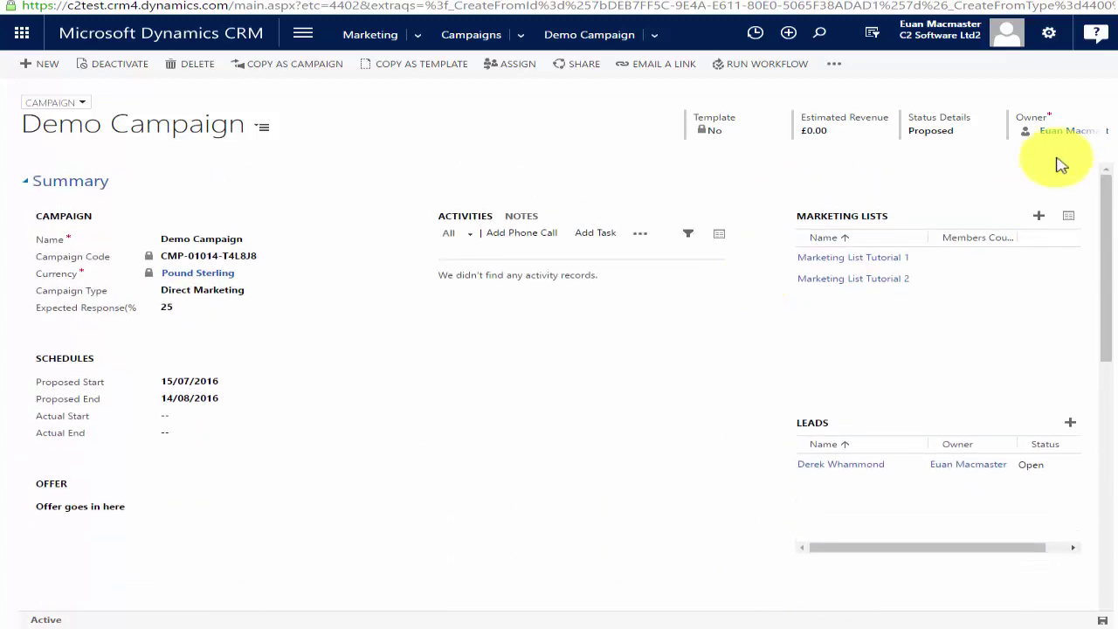
{"action": "left_click", "coordinate": [956, 129]}
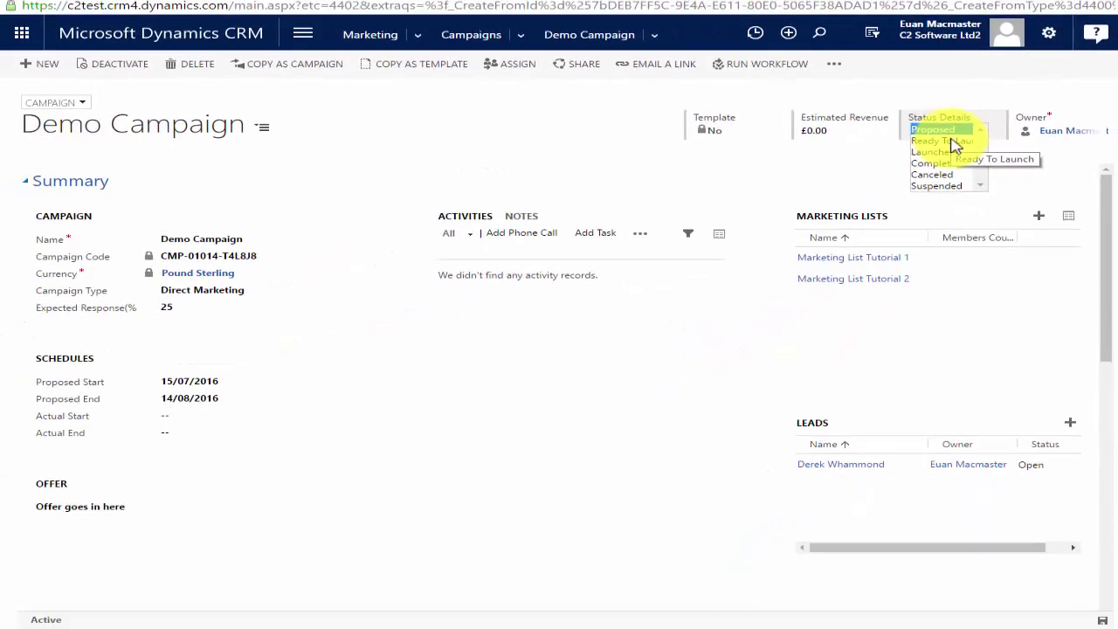
Change Demo Campaign's status to Ready To Launch and save
{"action": "left_click", "coordinate": [938, 141]}
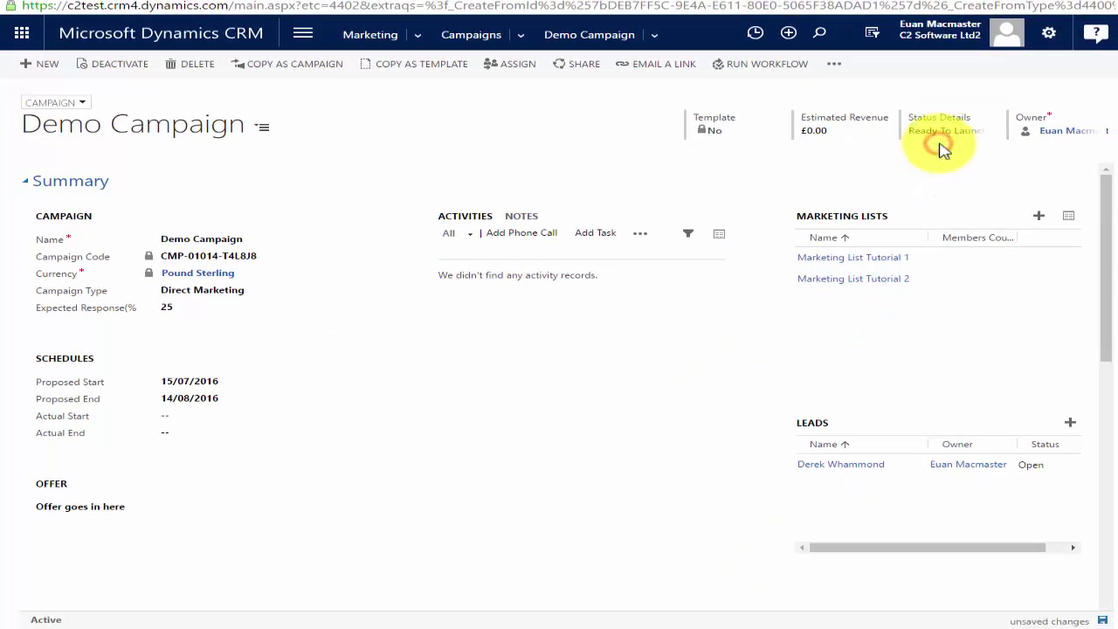
{"action": "left_click", "coordinate": [1102, 621]}
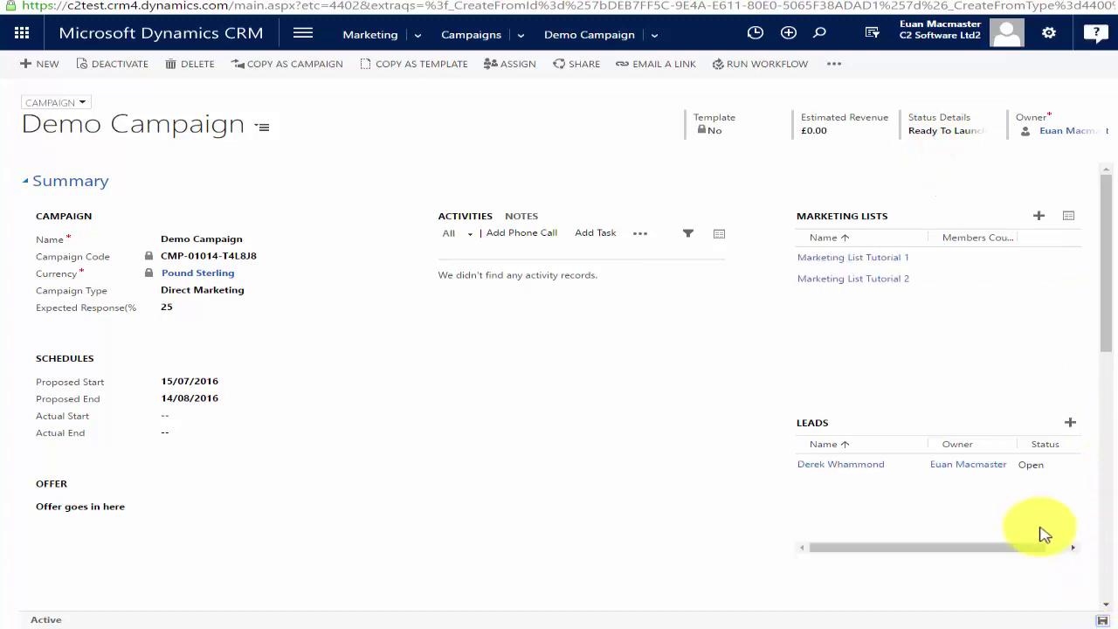
Open the Initial email row from the Campaign Activities list
{"action": "scroll", "coordinate": [729, 403], "scroll_direction": "down", "scroll_amount": 3}
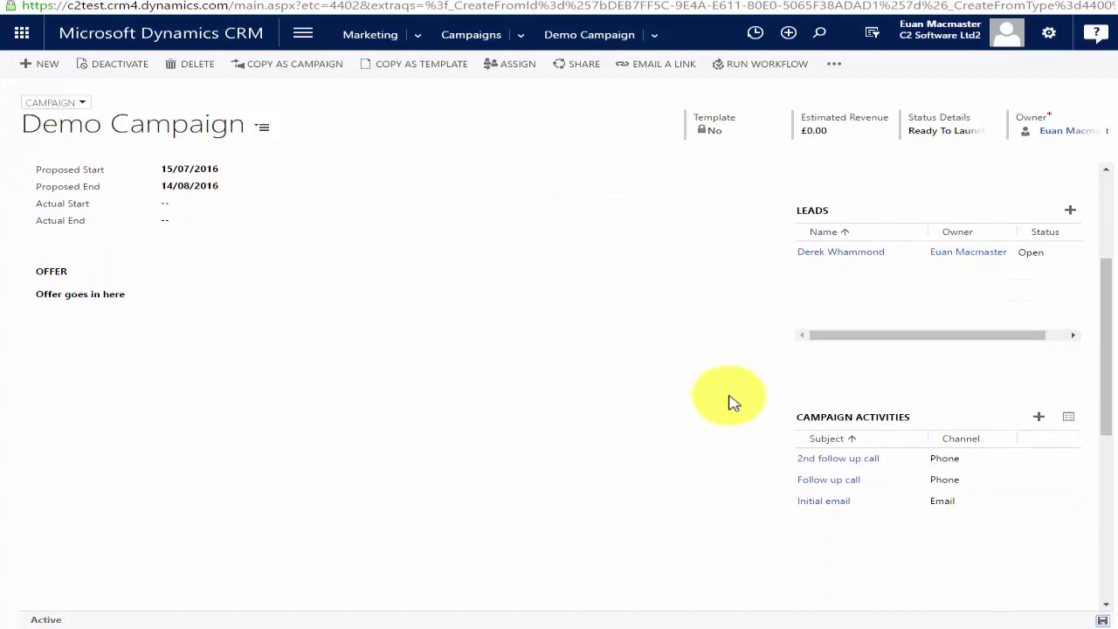
{"action": "double_click", "coordinate": [899, 505]}
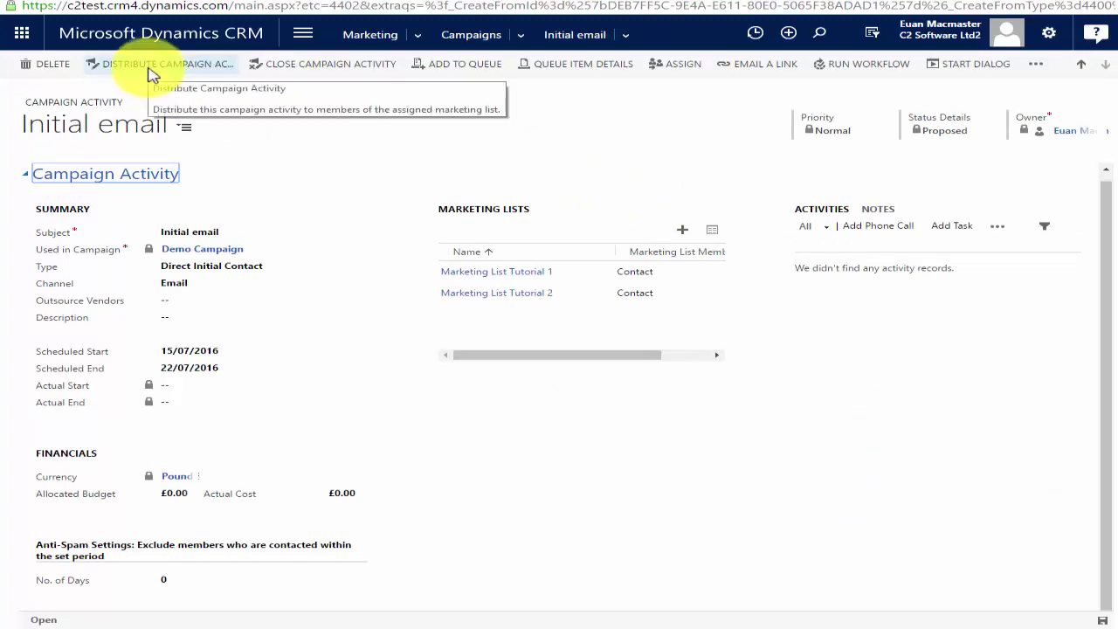
Start distributing the Initial email campaign activity to list members
{"action": "left_click", "coordinate": [148, 74]}
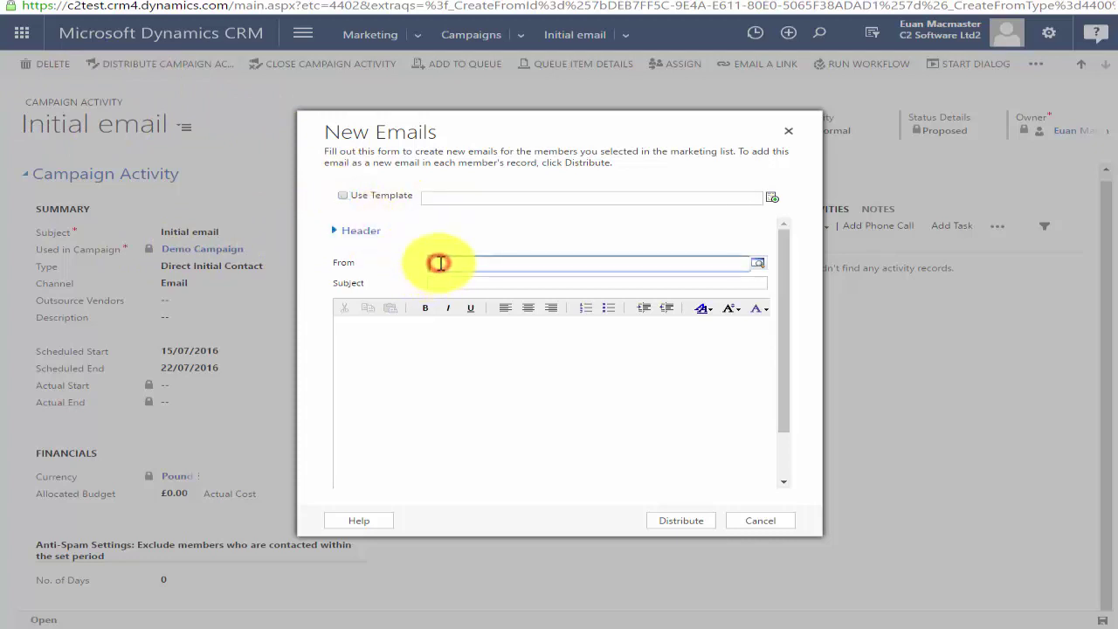
{"action": "left_click", "coordinate": [723, 282]}
{"action": "left_click", "coordinate": [612, 354]}
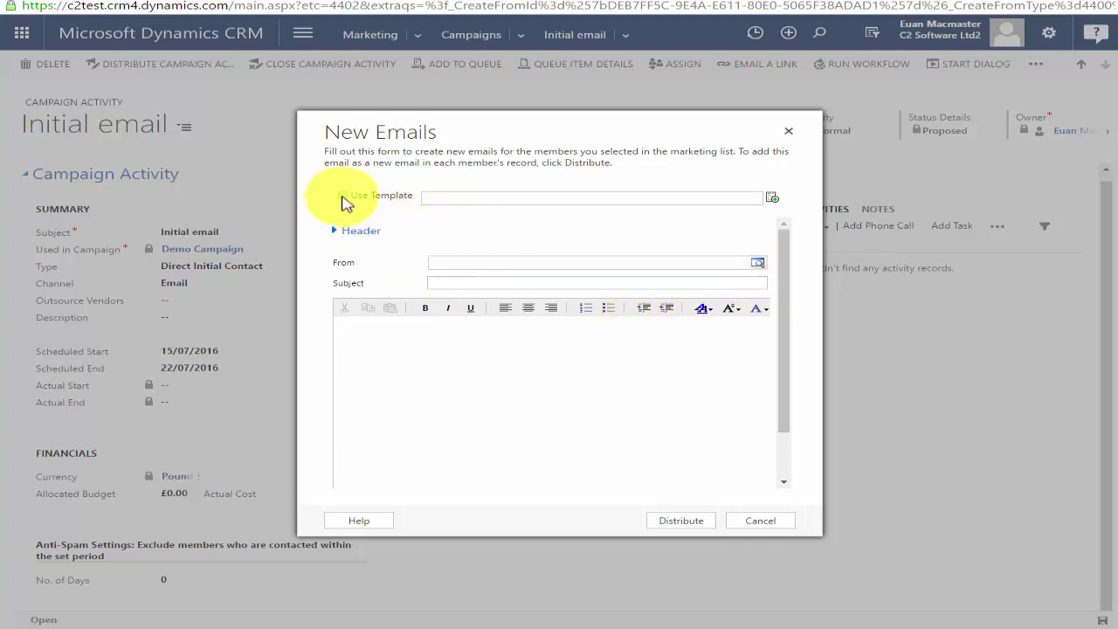
{"action": "left_click", "coordinate": [343, 196]}
Turn on Use Template and choose the Contact Reconnect contact template
{"action": "left_click", "coordinate": [342, 197]}
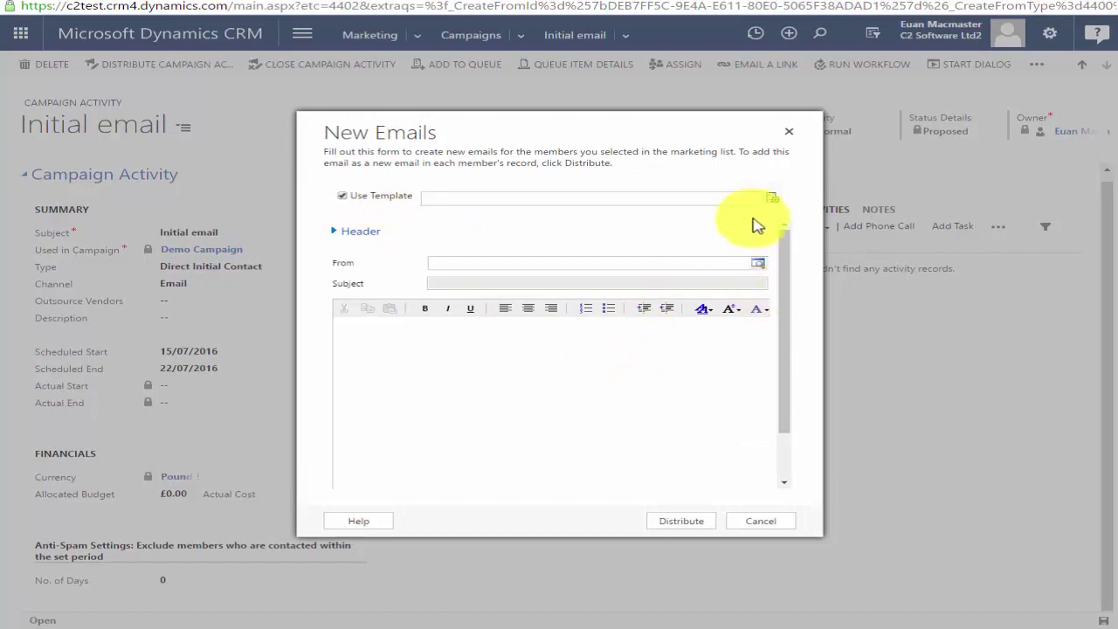
{"action": "left_click", "coordinate": [772, 198]}
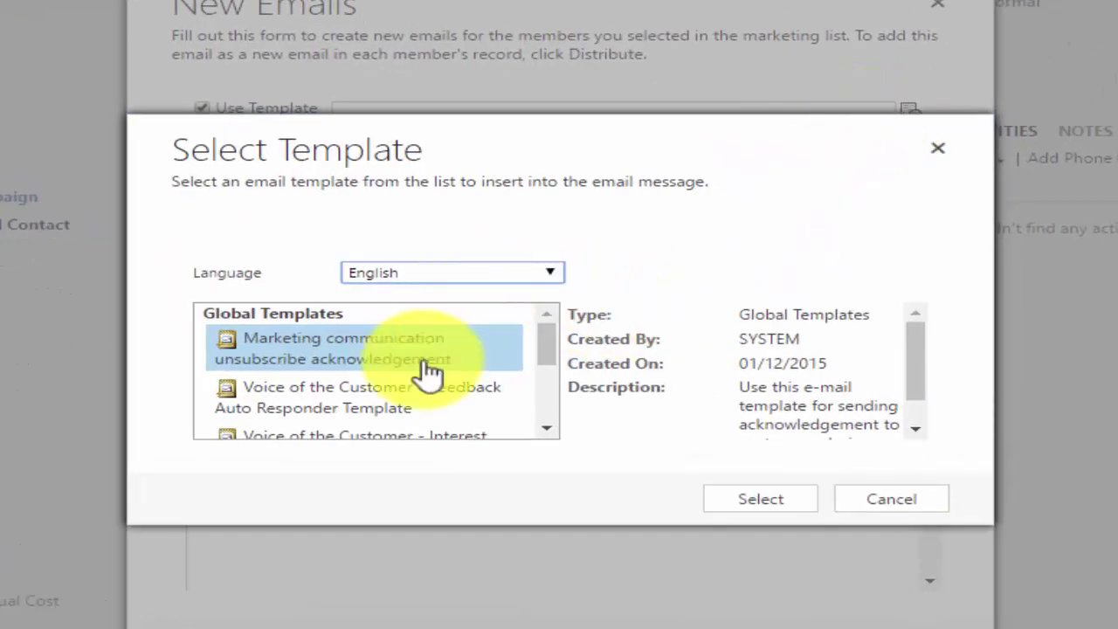
{"action": "scroll", "coordinate": [428, 371], "scroll_direction": "down", "scroll_amount": 5}
{"action": "left_click", "coordinate": [356, 332]}
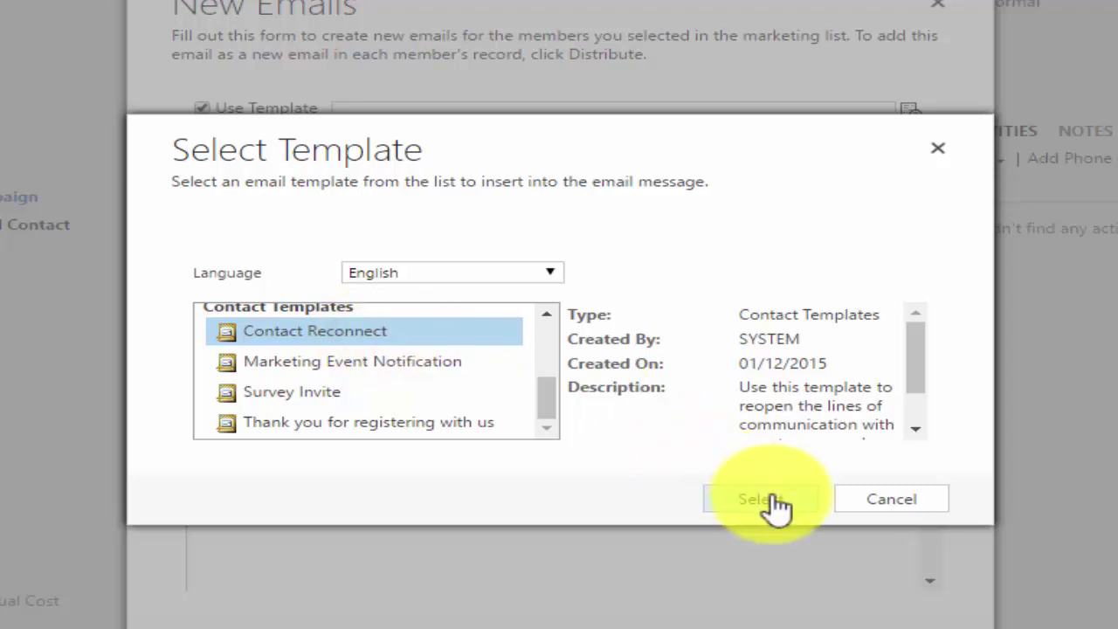
{"action": "left_click", "coordinate": [775, 505]}
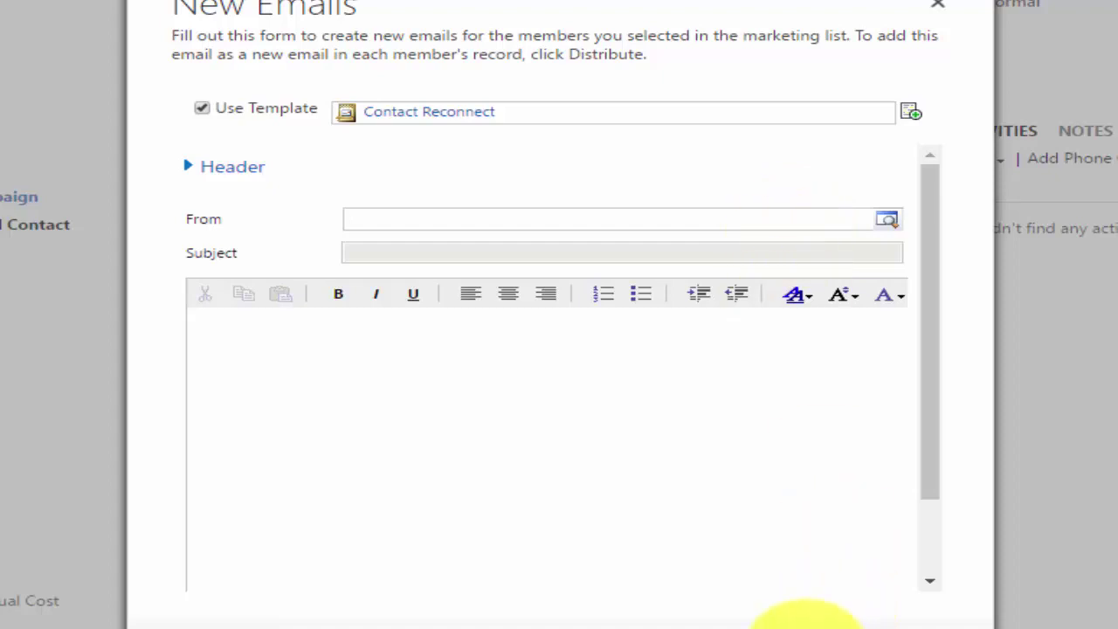
{"action": "left_click", "coordinate": [804, 618]}
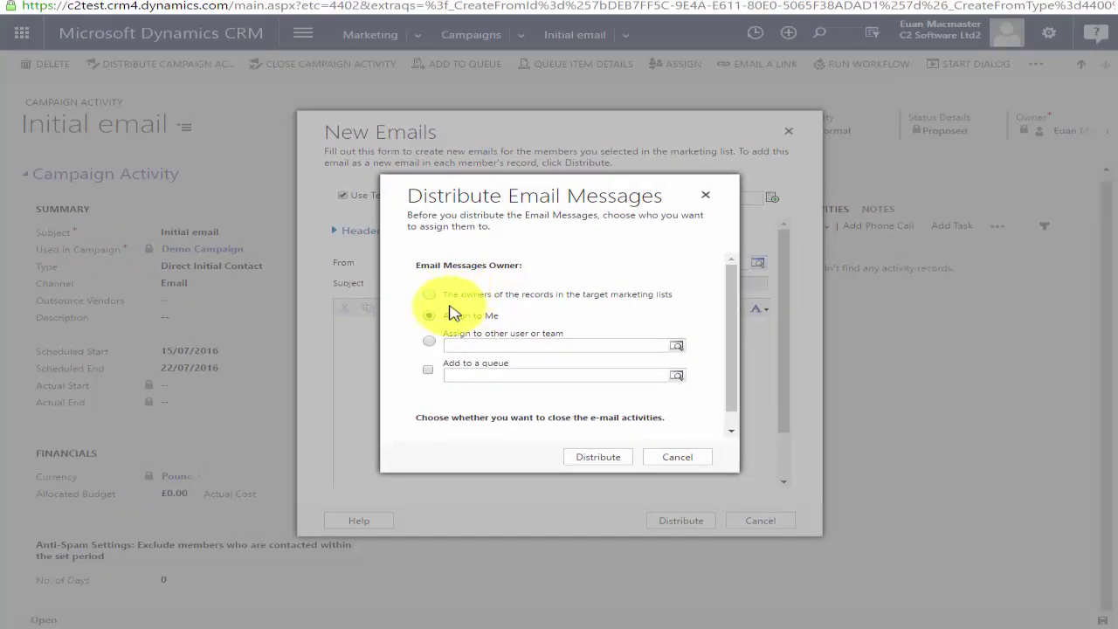
Distribute the Initial email messages and return to Demo Campaign
{"action": "left_click", "coordinate": [610, 457]}
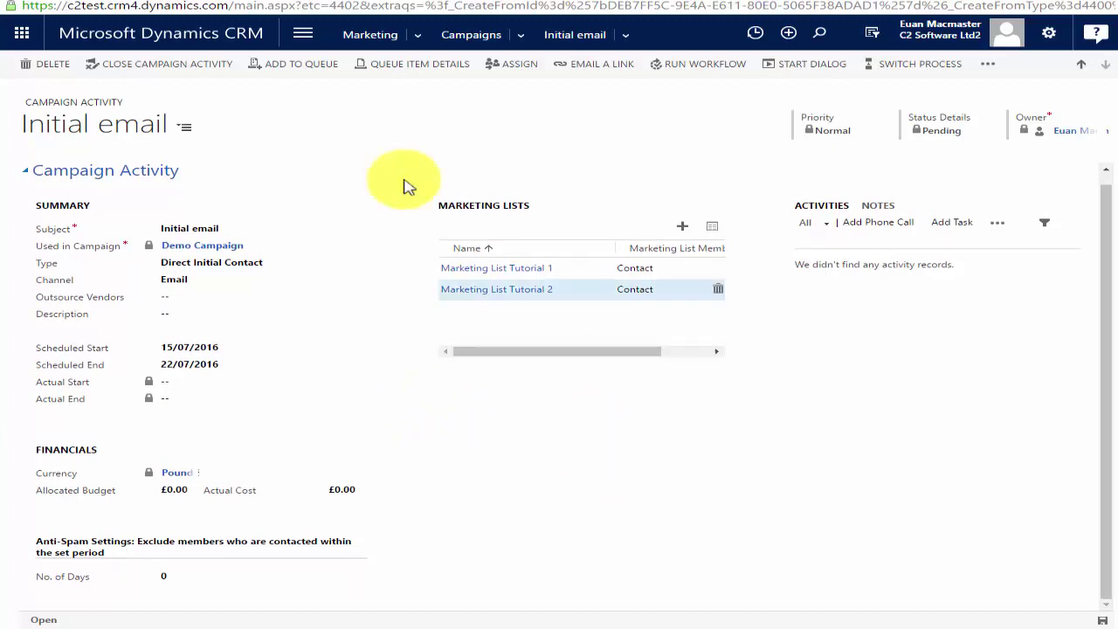
{"action": "left_click", "coordinate": [224, 247]}
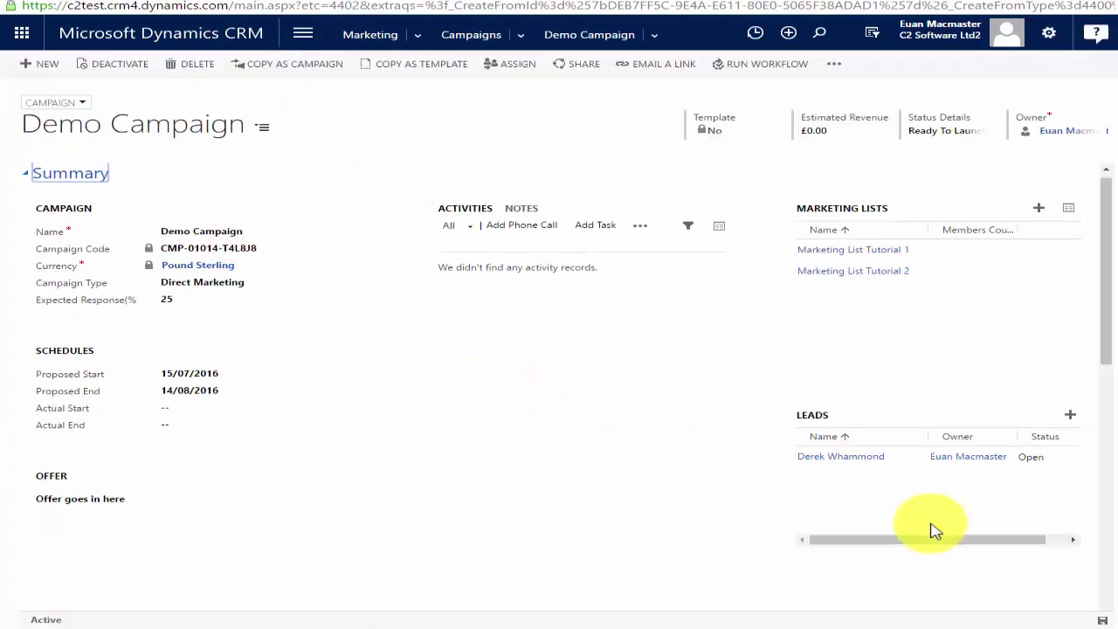
Open the Follow up call campaign activity from the Demo Campaign
{"action": "scroll", "coordinate": [931, 530], "scroll_direction": "down", "scroll_amount": 3}
{"action": "left_click", "coordinate": [876, 404]}
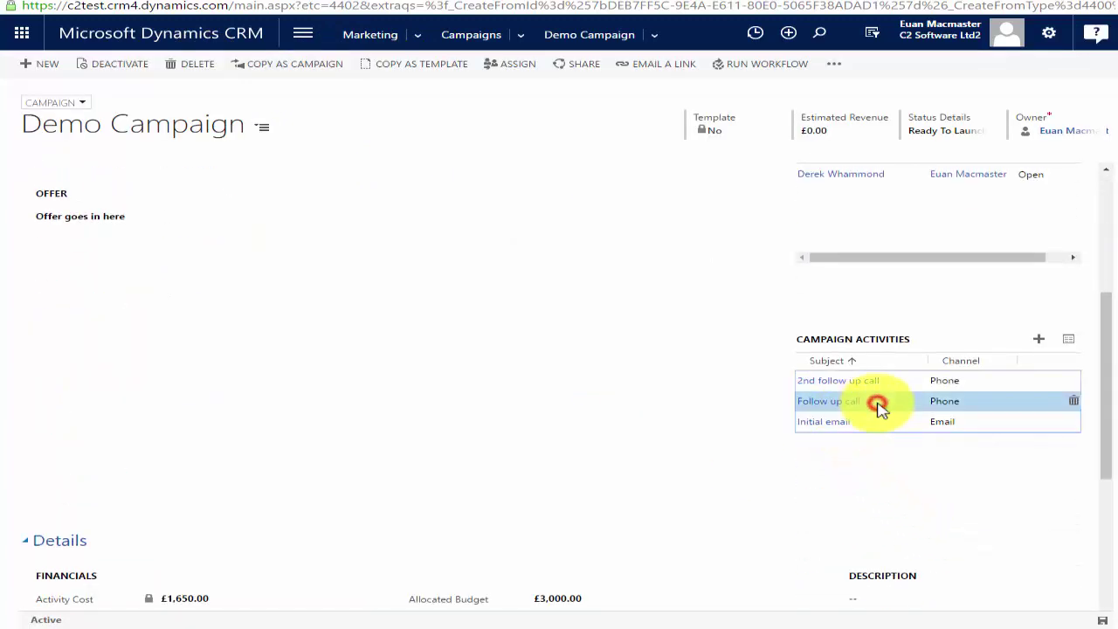
{"action": "double_click", "coordinate": [876, 404]}
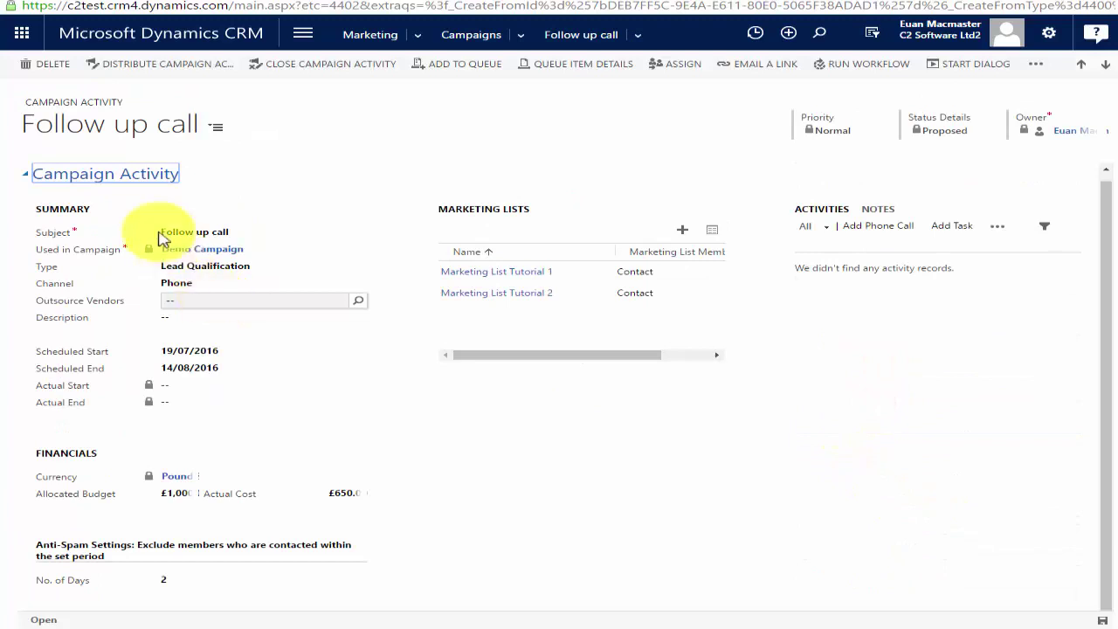
Start distributing phone calls with the subject 'Follow up call'
{"action": "left_click", "coordinate": [154, 63]}
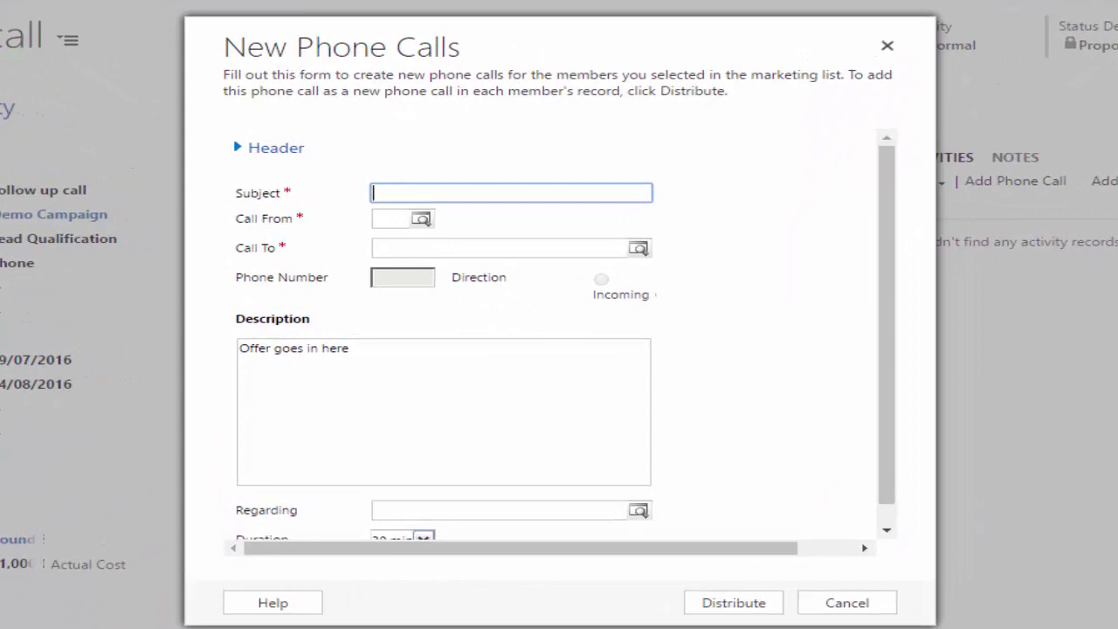
{"action": "type", "text": "2Follow up call"}
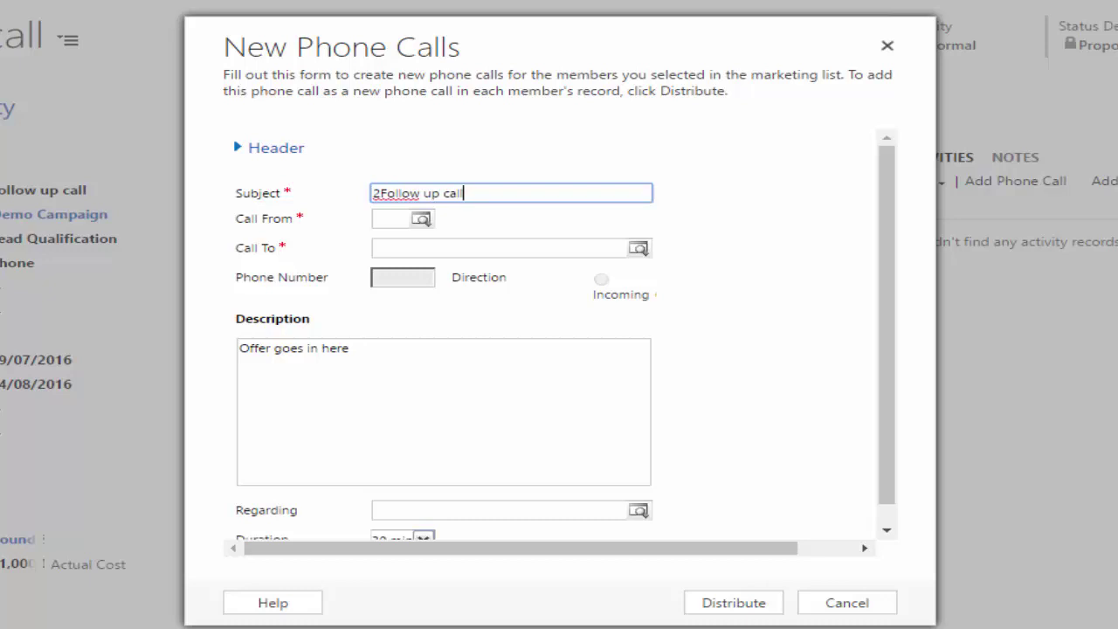
{"action": "left_click", "coordinate": [377, 193]}
{"action": "key", "text": "BackSpace"}
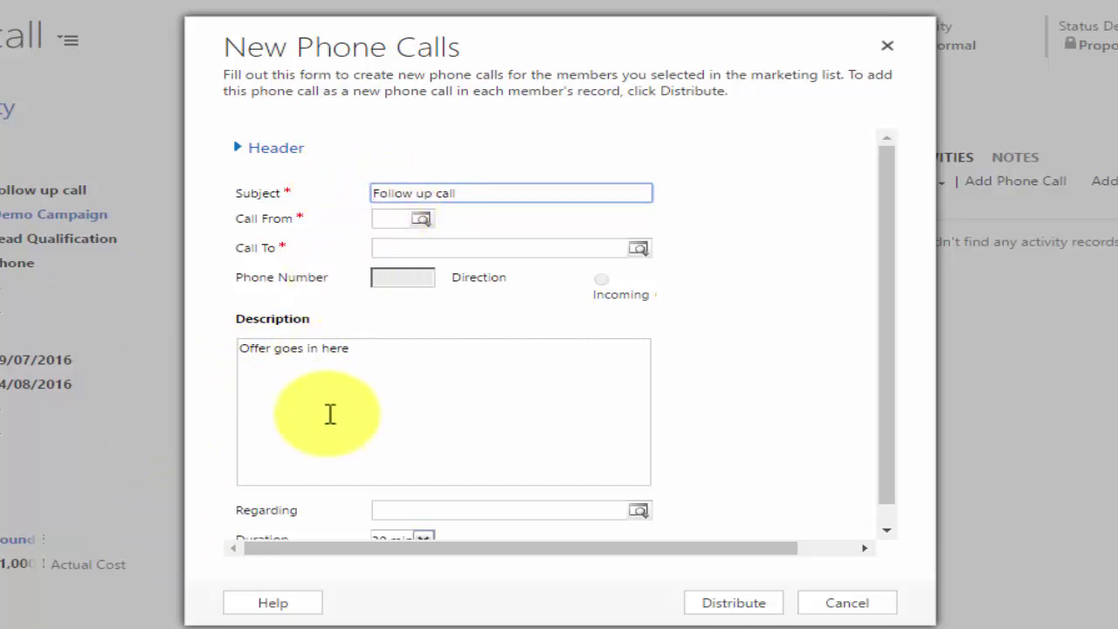
{"action": "scroll", "coordinate": [330, 417], "scroll_direction": "down", "scroll_amount": 1}
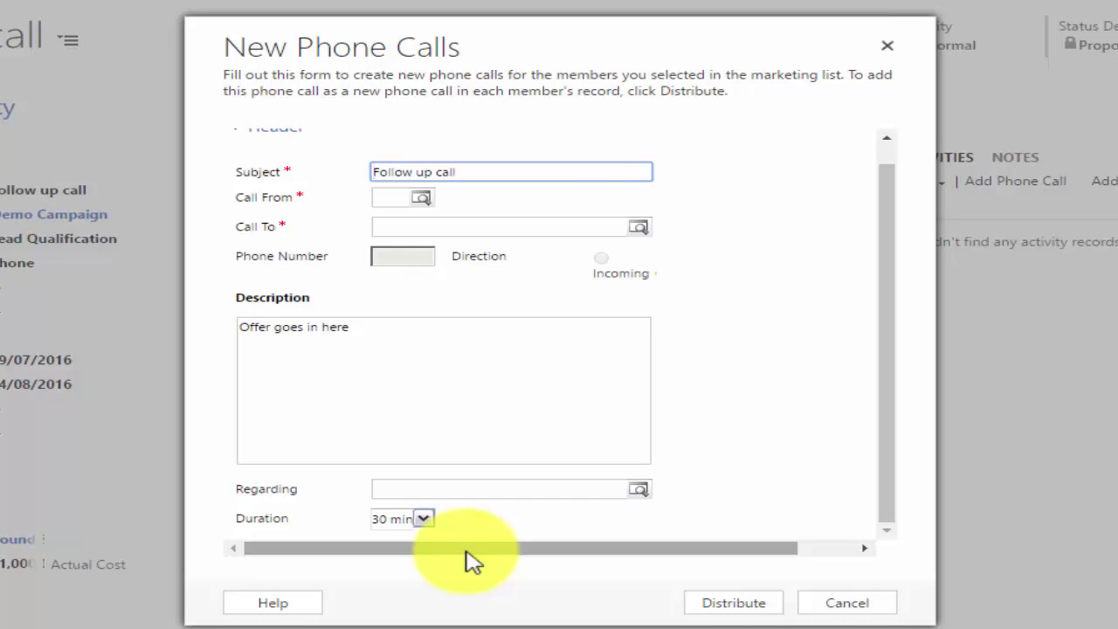
{"action": "left_click", "coordinate": [765, 605]}
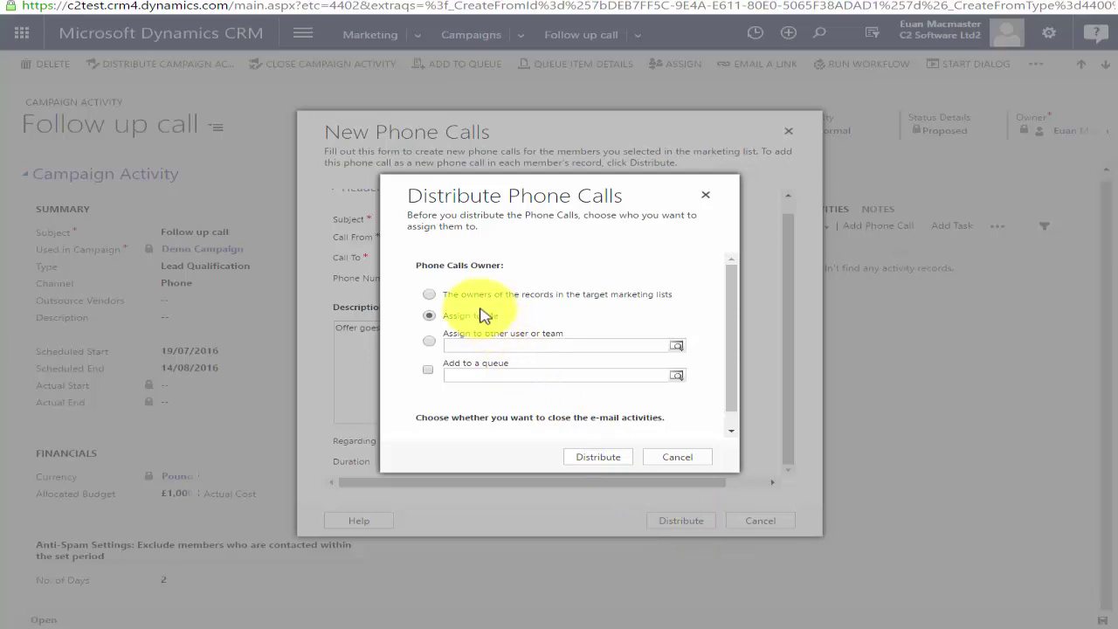
Distribute the phone calls to the owners of the records in the target marketing lists
{"action": "left_click", "coordinate": [454, 295]}
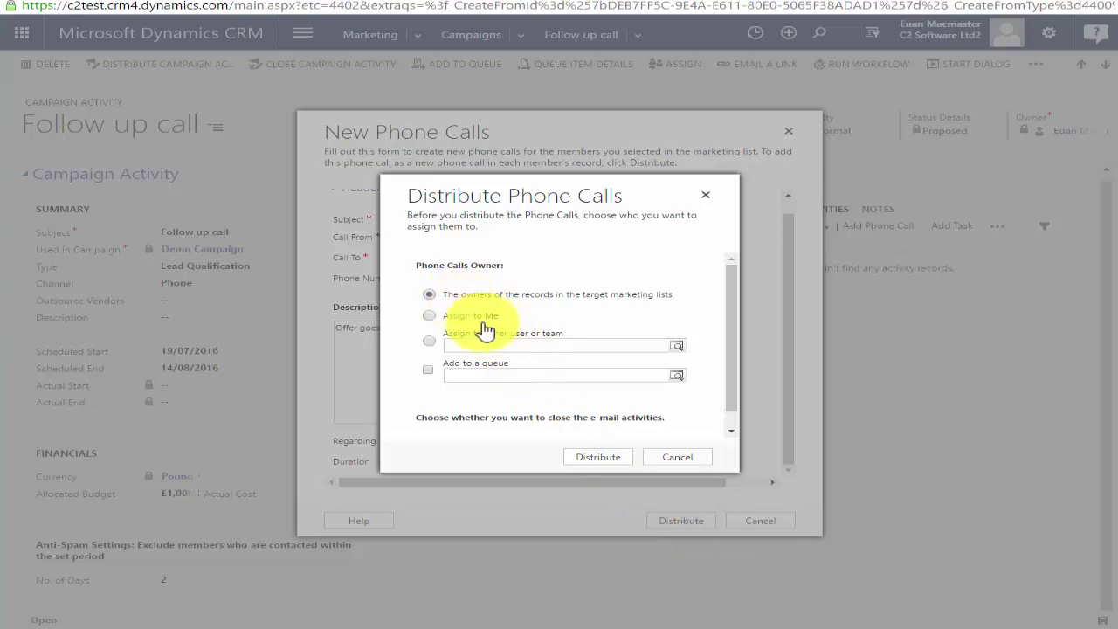
{"action": "left_click", "coordinate": [605, 452]}
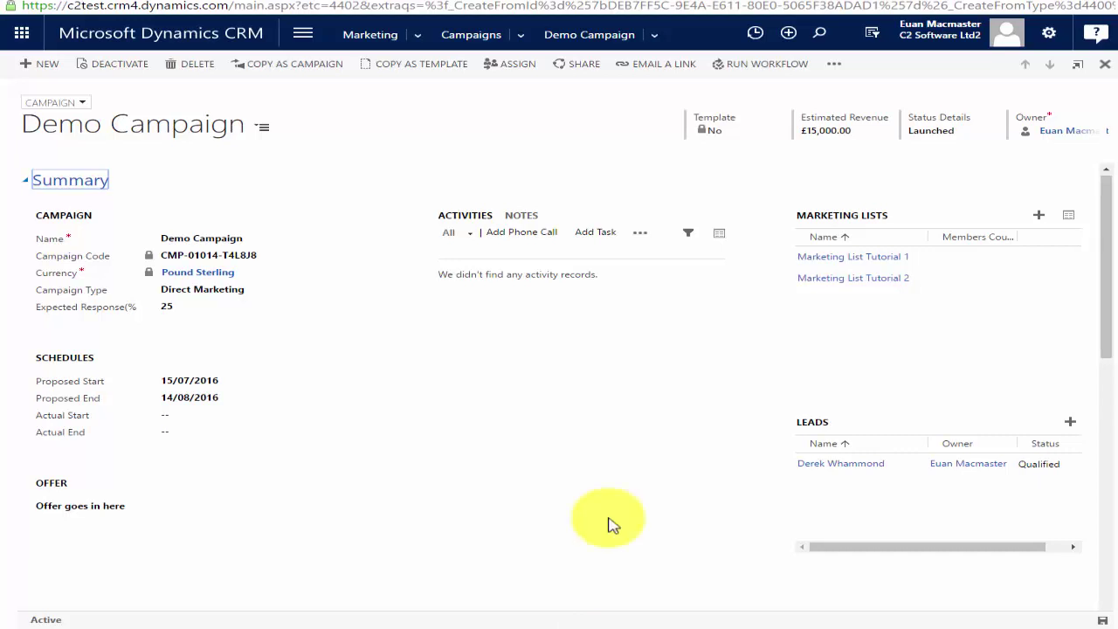
Open the Interested response from the Responses subgrid and bring up its conversion options
{"action": "scroll", "coordinate": [602, 436], "scroll_direction": "down", "scroll_amount": 1}
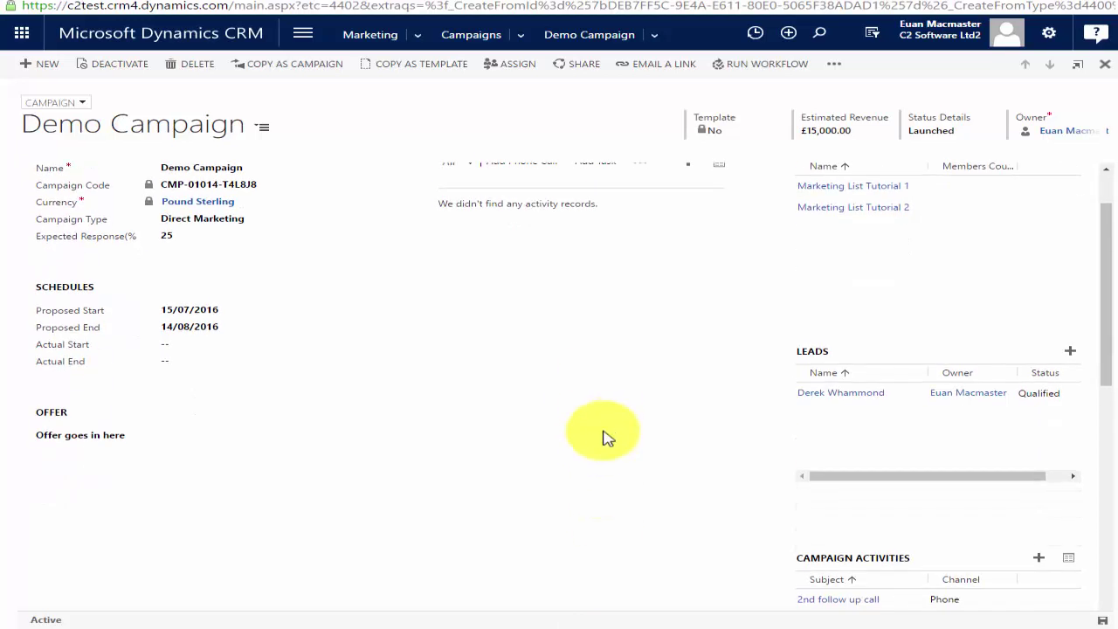
{"action": "scroll", "coordinate": [608, 437], "scroll_direction": "down", "scroll_amount": 2}
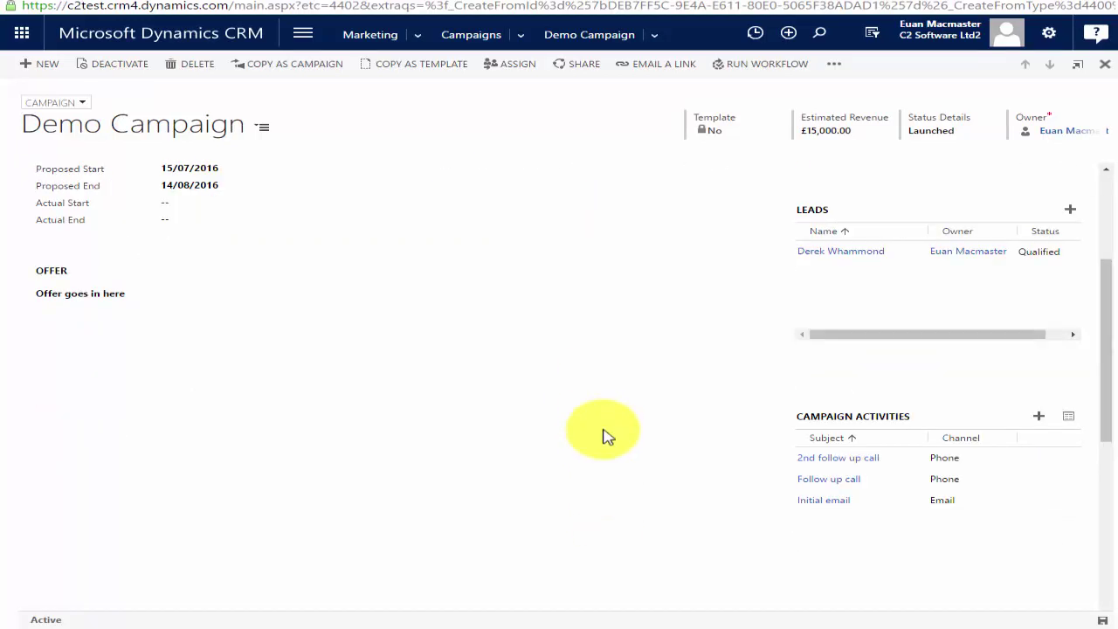
{"action": "scroll", "coordinate": [608, 436], "scroll_direction": "down", "scroll_amount": 5}
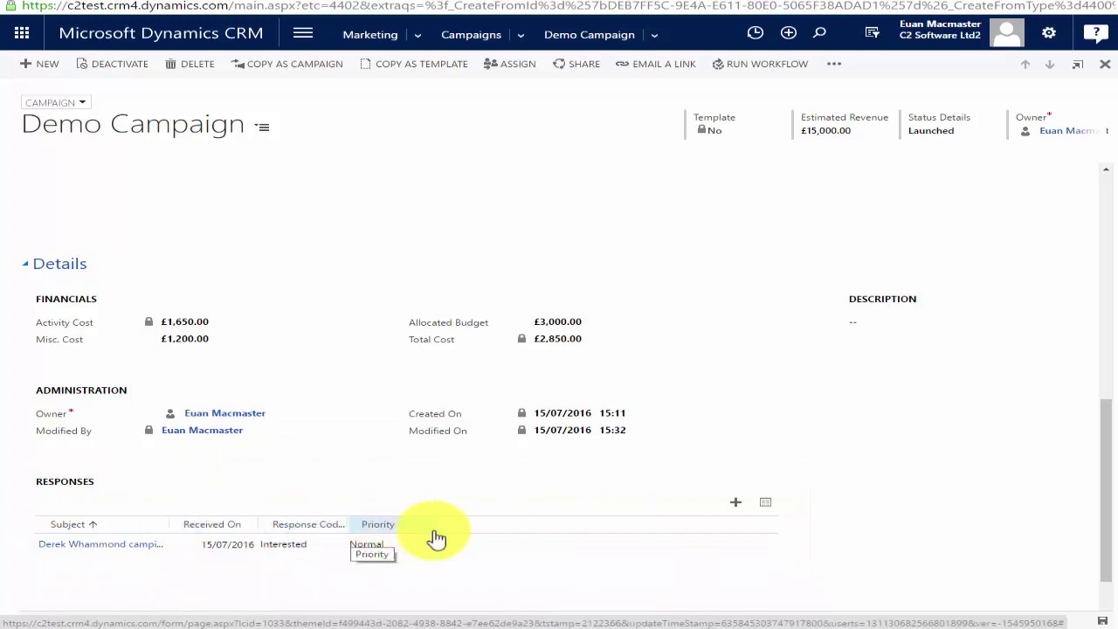
{"action": "double_click", "coordinate": [461, 544]}
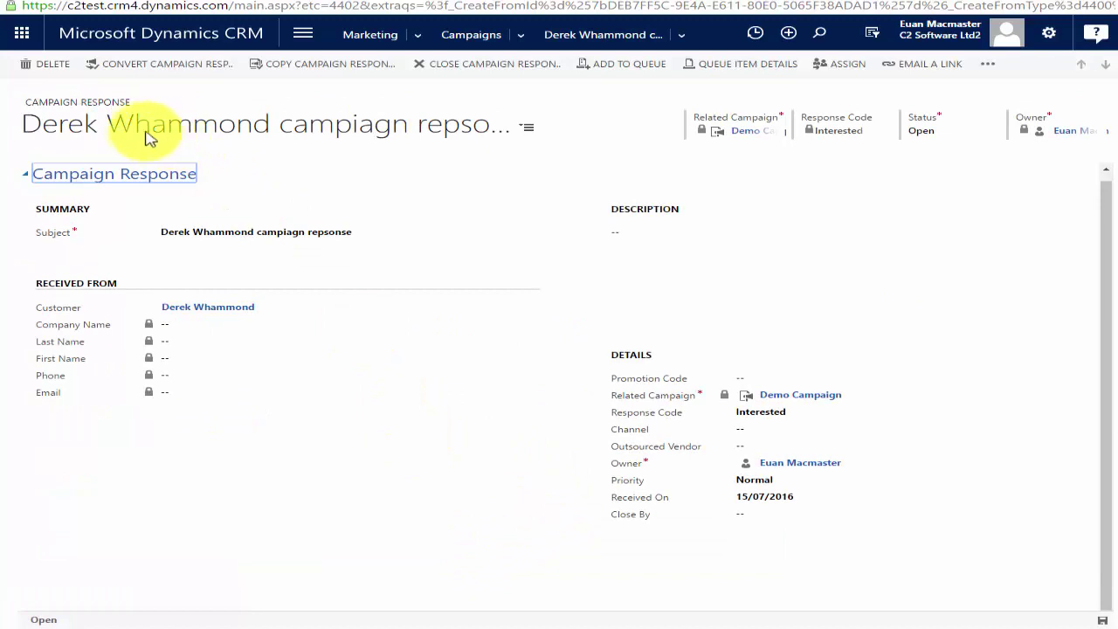
{"action": "left_click", "coordinate": [121, 70]}
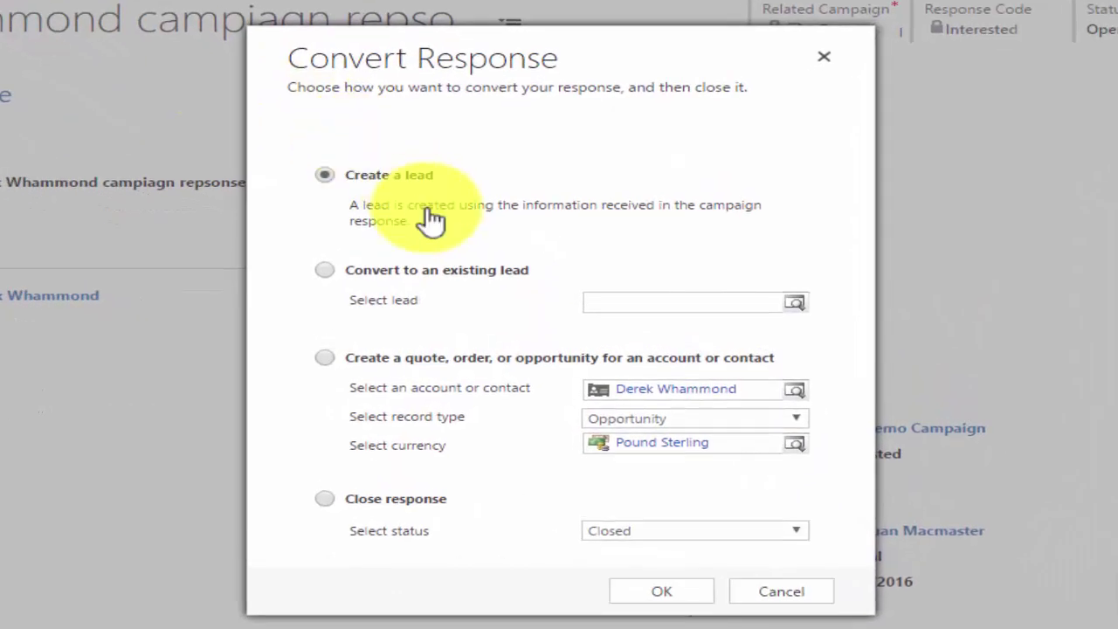